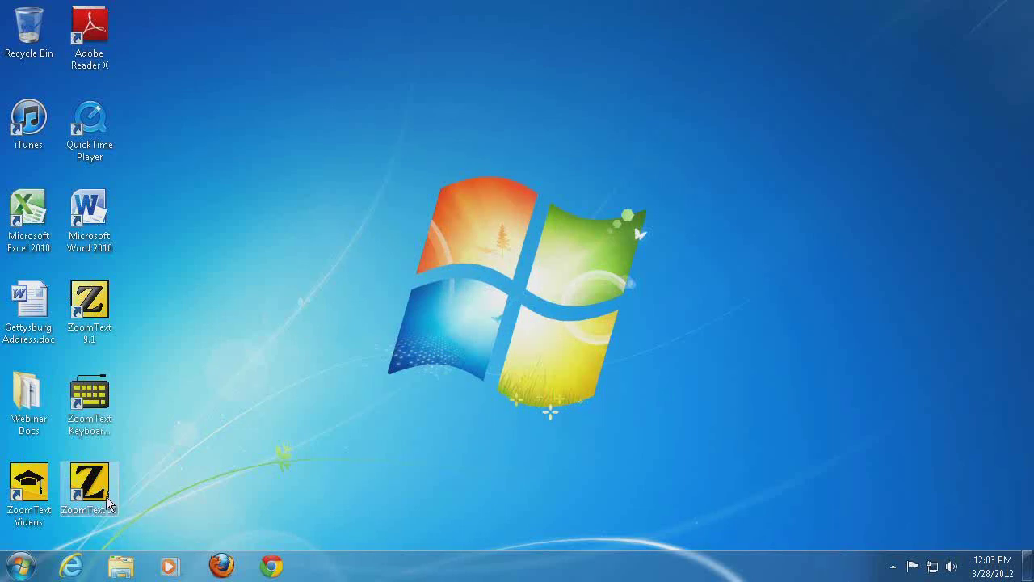
- Start ZoomText 10 and move its toolbar window towards the middle of the desktop
double_click(101, 495)
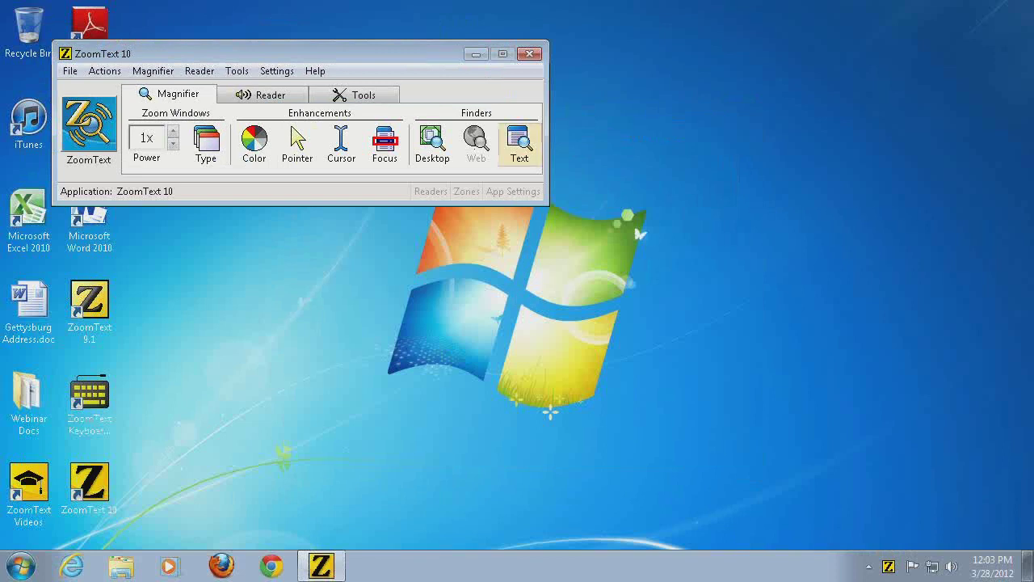
drag(353, 62, 513, 193)
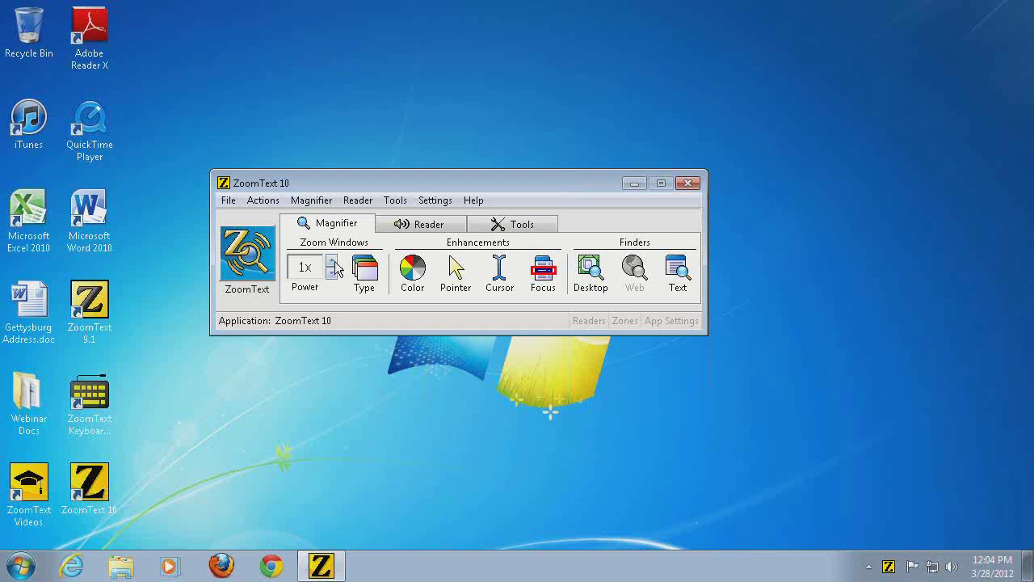
- Raise the full-screen magnification power to 4x
click(334, 262)
click(332, 262)
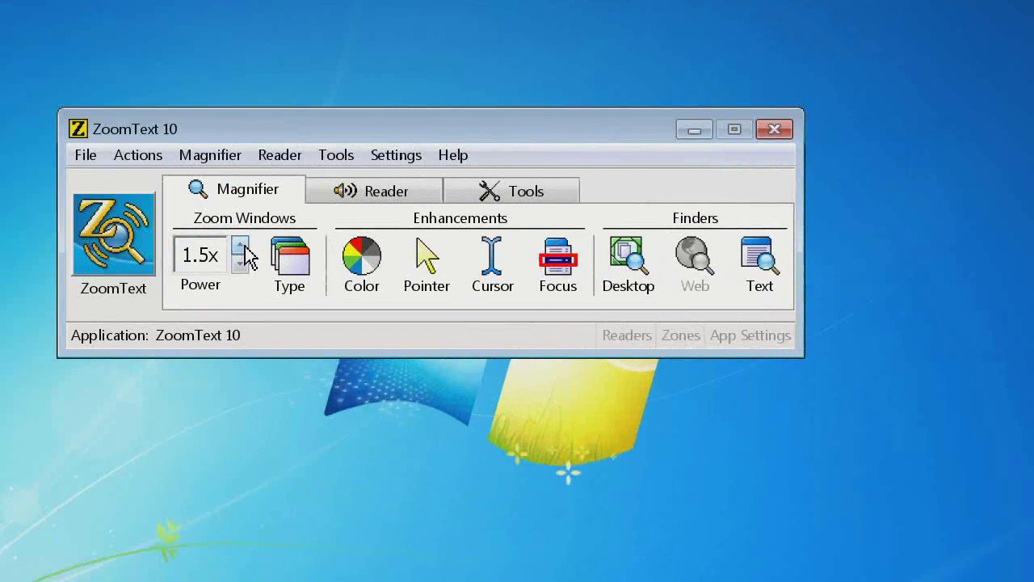
click(243, 250)
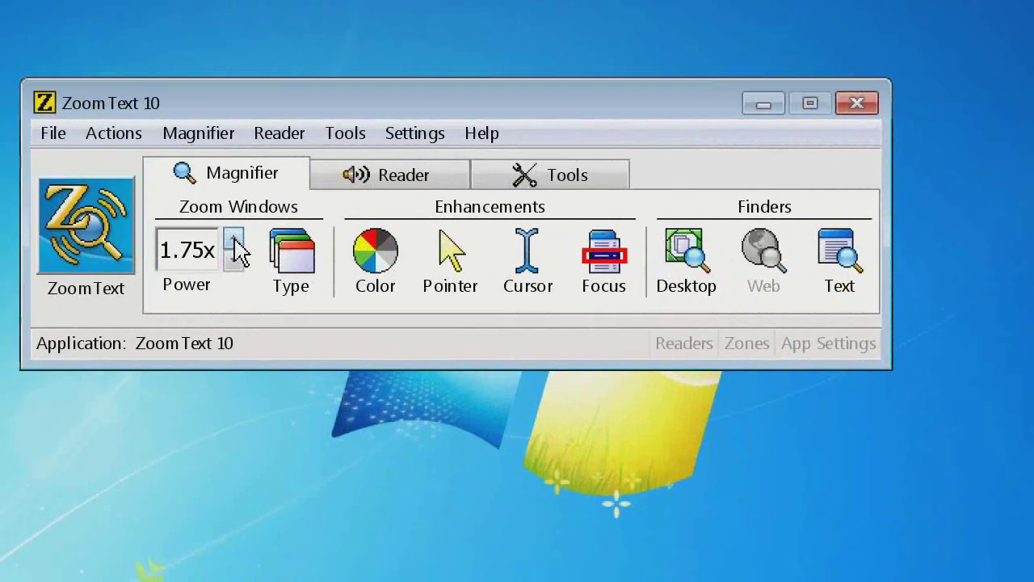
click(245, 244)
click(246, 232)
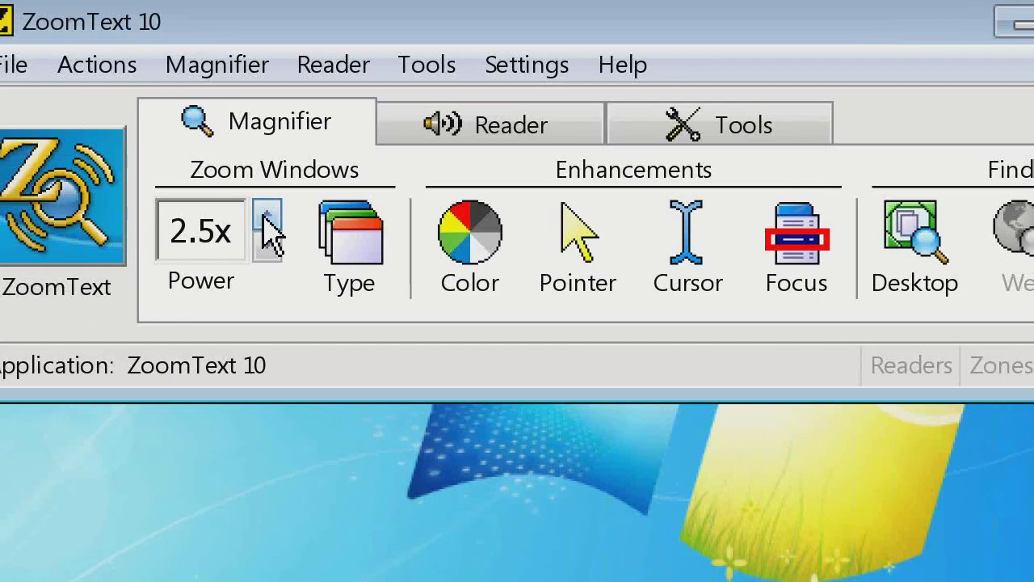
click(246, 232)
click(289, 202)
click(289, 202)
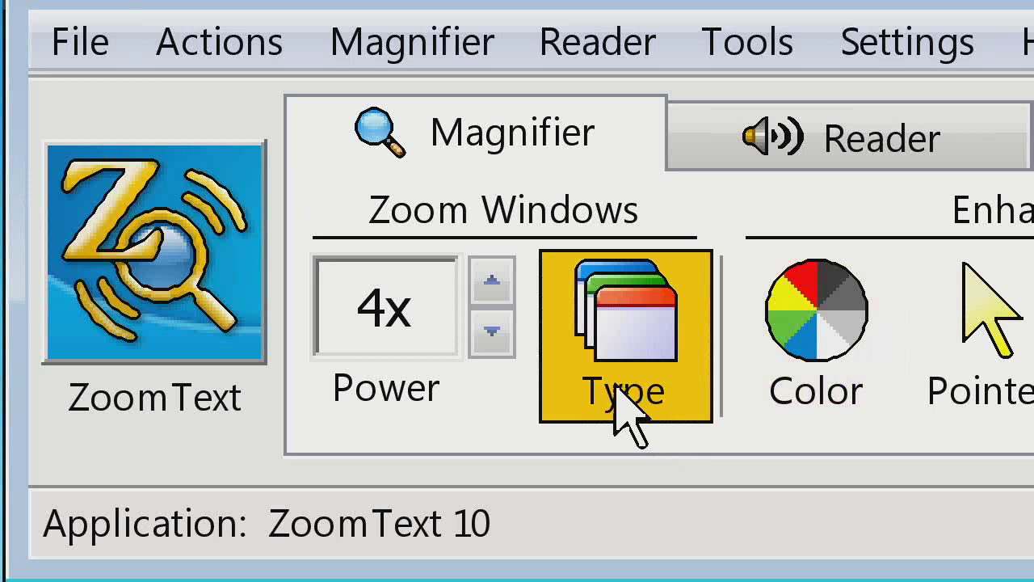
- Raise the magnification power level by level through 6x and 14x to at least 32x
click(493, 285)
click(493, 284)
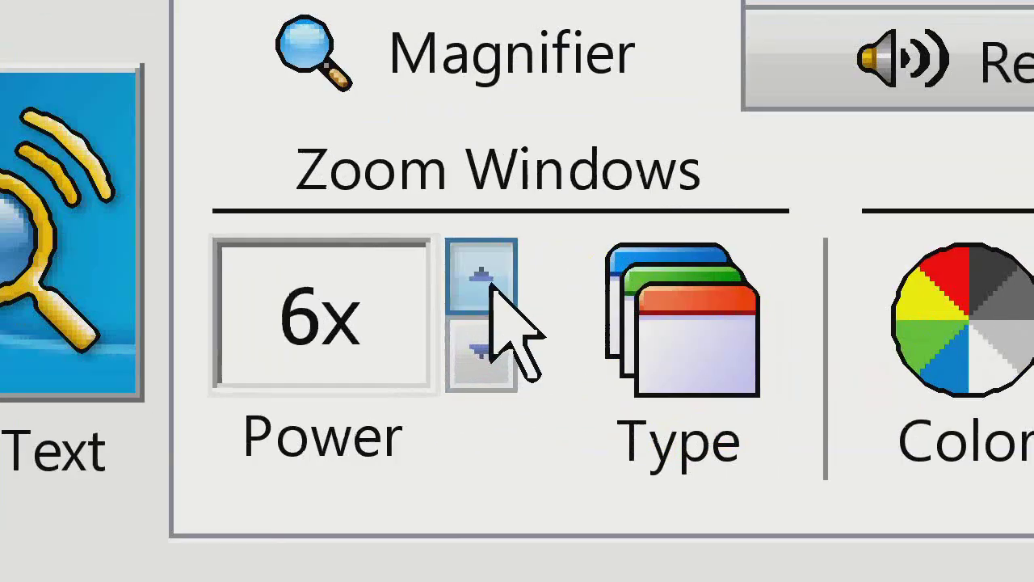
click(493, 284)
click(493, 285)
click(493, 284)
click(493, 284)
click(625, 281)
click(626, 281)
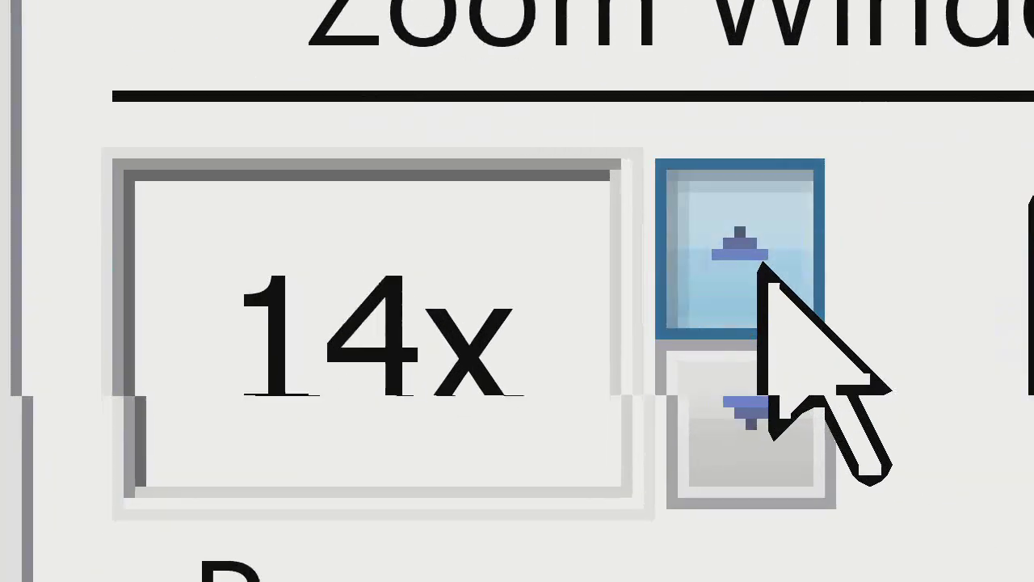
click(761, 260)
click(849, 232)
click(849, 233)
click(1026, 243)
click(1026, 243)
click(616, 358)
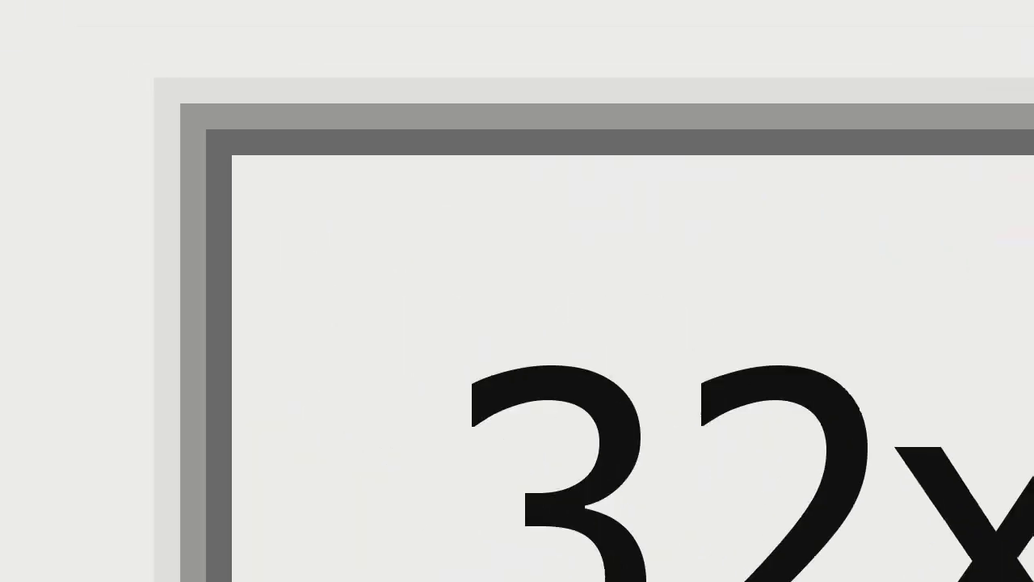
click(617, 358)
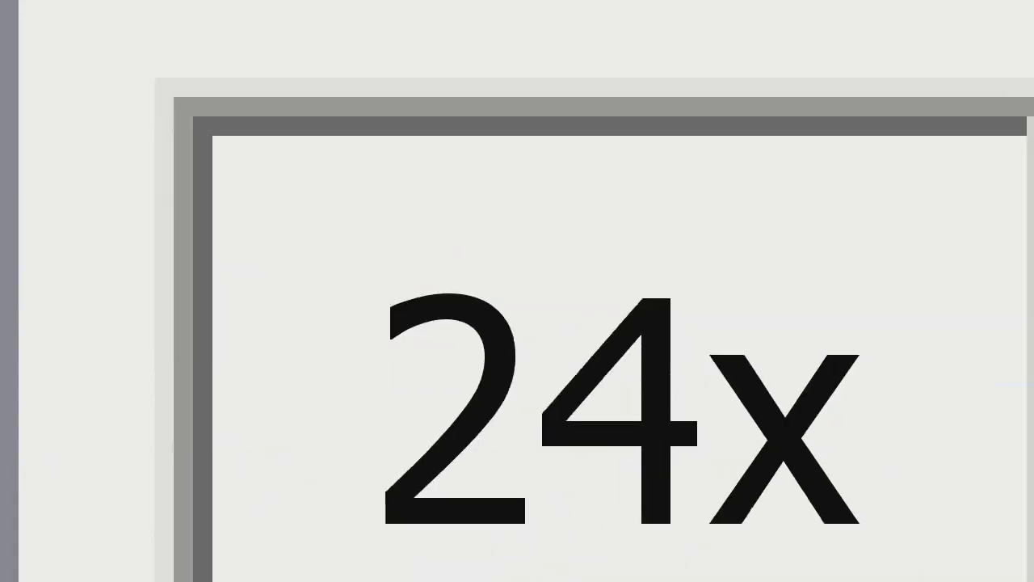
- Lower the magnification power level by level through 24x, 12x and 5x to 4x
click(998, 477)
click(828, 421)
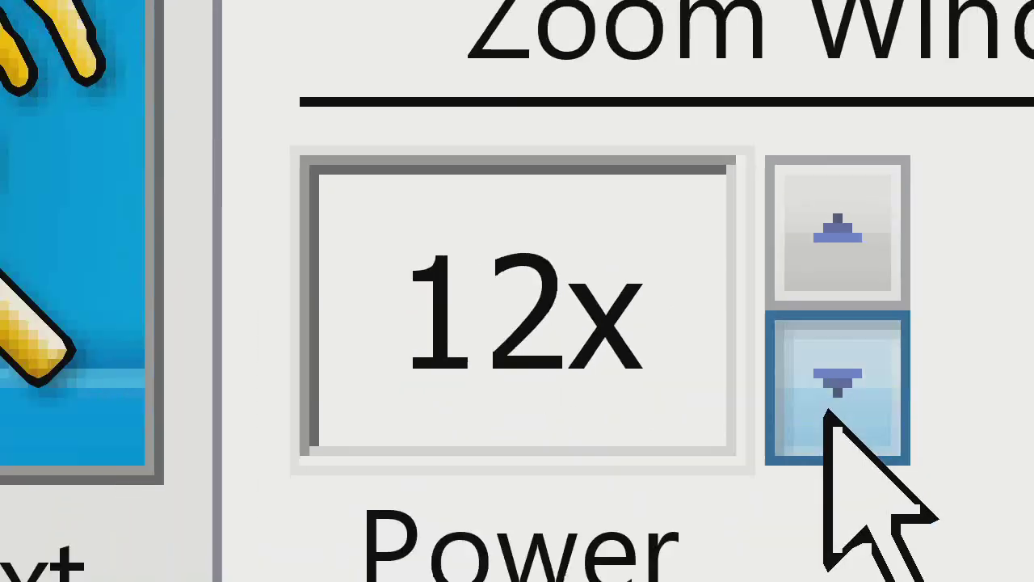
click(792, 414)
click(733, 379)
click(733, 376)
click(732, 376)
click(733, 376)
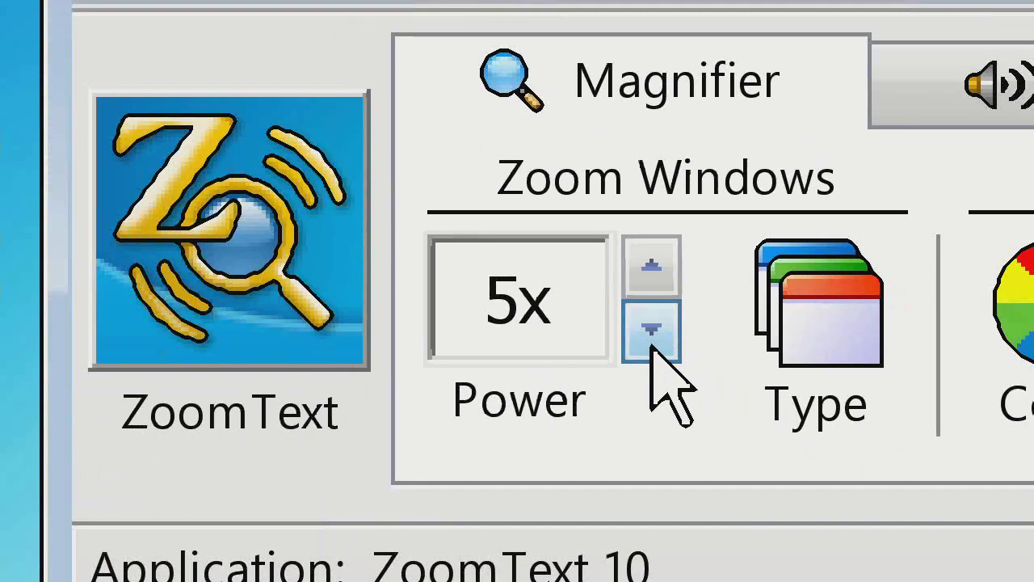
click(733, 375)
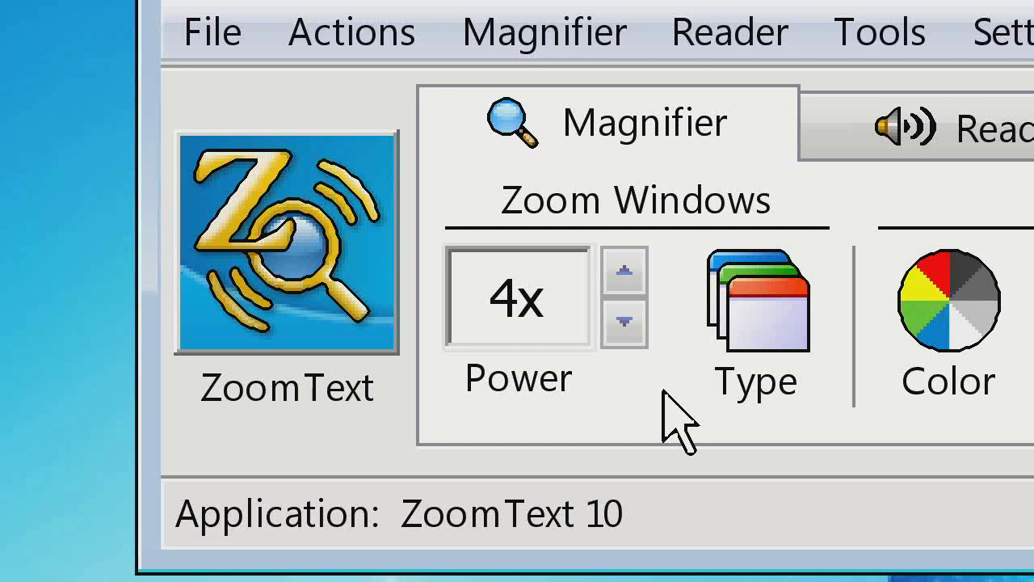
- Raise the magnification power through 7x to 12x with the zoom-in hotkey
key(alt)
key(alt+shift+Up)
key(alt+shift+Up)
key(alt+shift+Up)
key(alt+shift+Up)
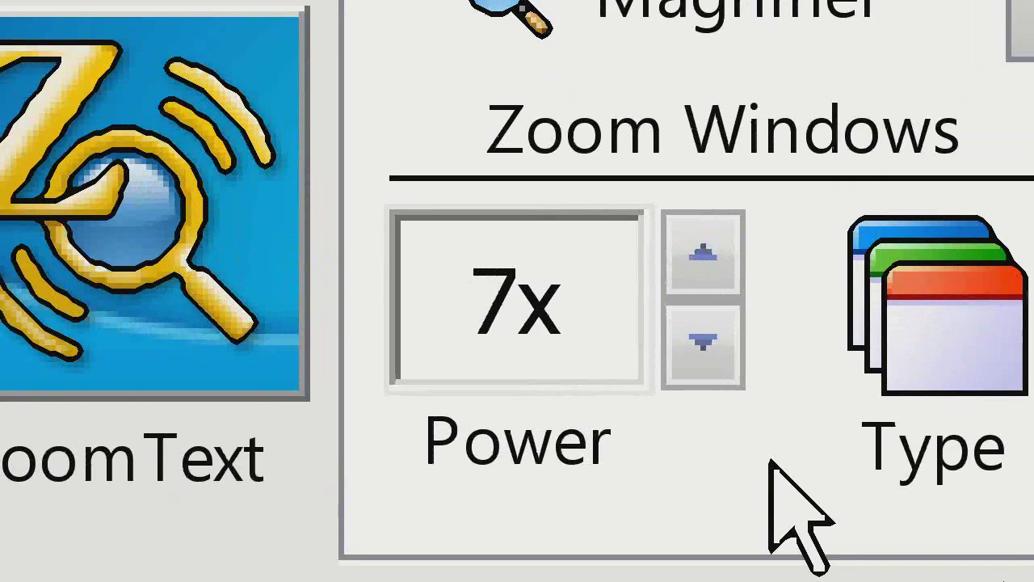
key(alt+shift+Up)
key(alt+shift+Up)
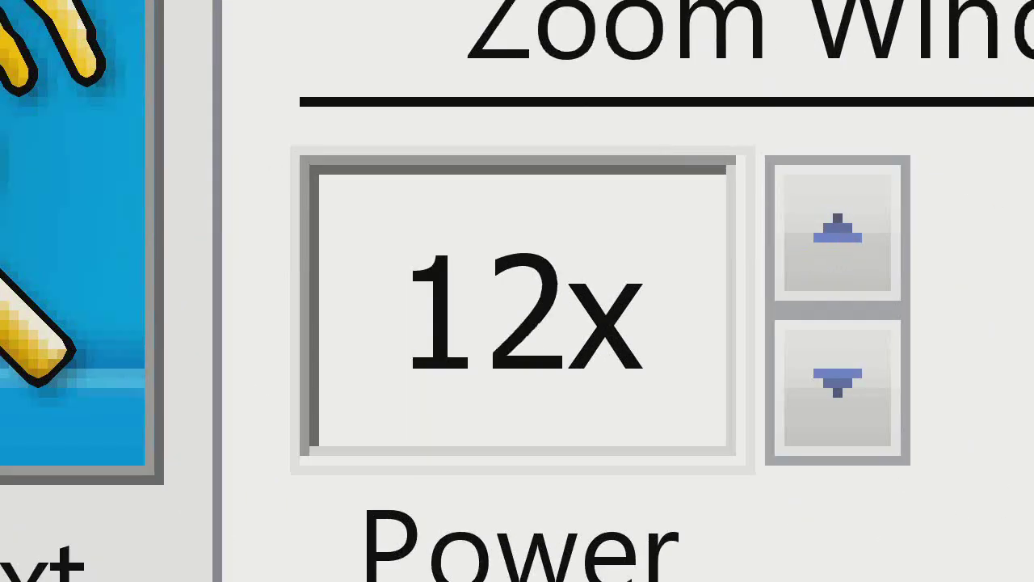
- Lower the magnification power through 6x to 4x with the zoom-out hotkey
key(alt+shift+Down)
key(alt+shift+Down)
key(alt+shift+Down)
key(alt+shift+Down)
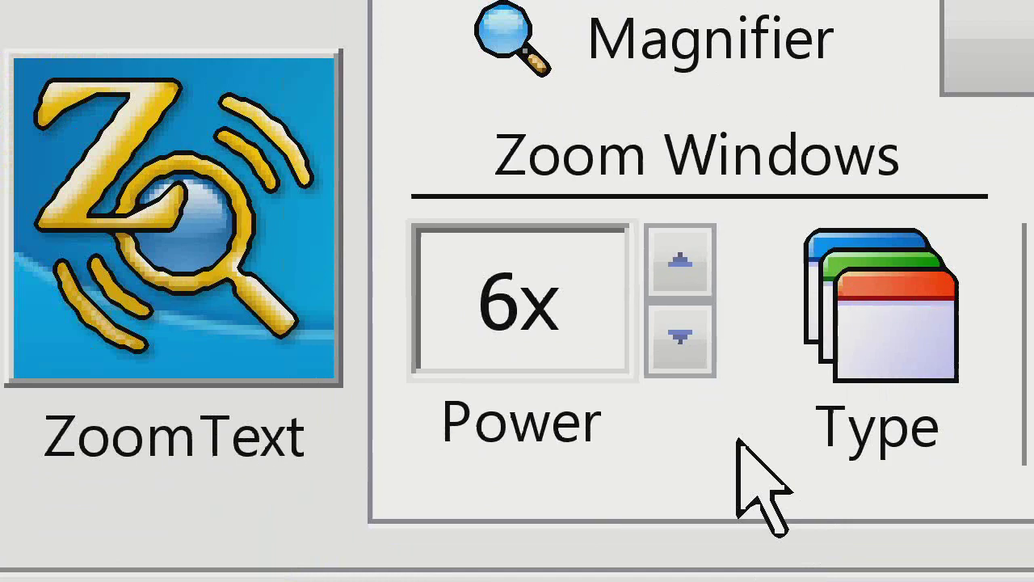
key(alt+shift+Down)
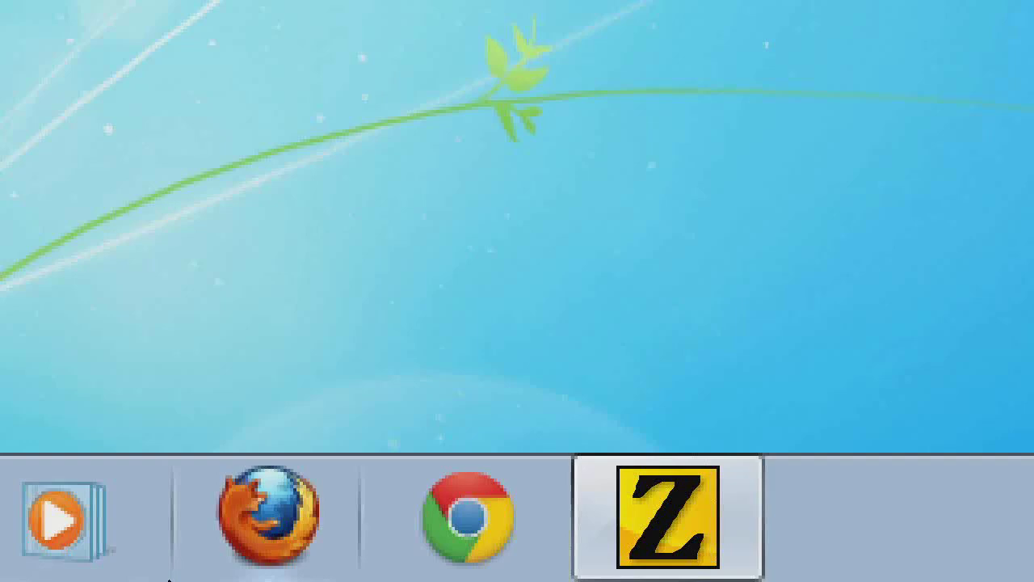
- Open Firefox and zoom the magnified view in and out over its start page
click(284, 541)
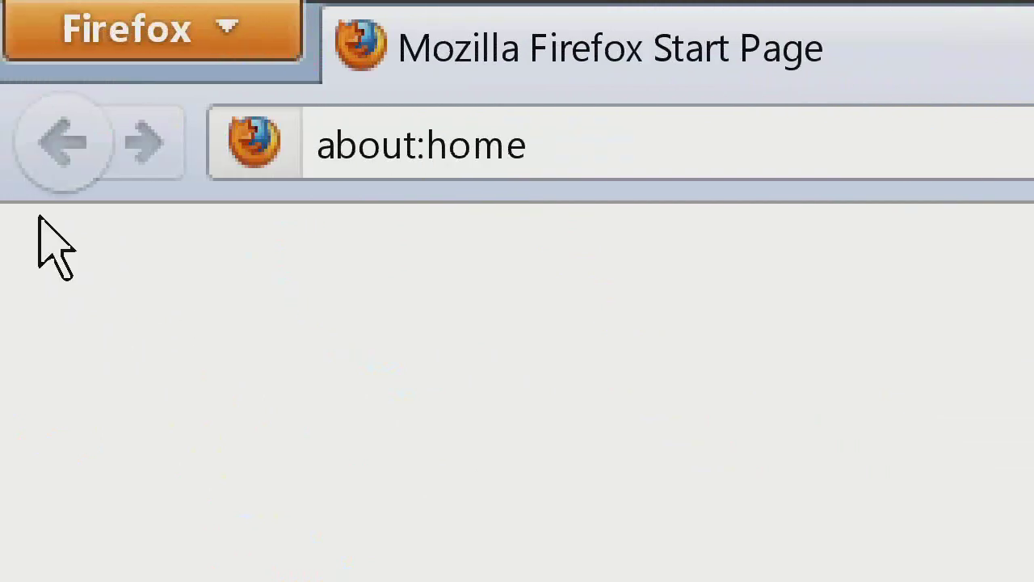
key(super+plus)
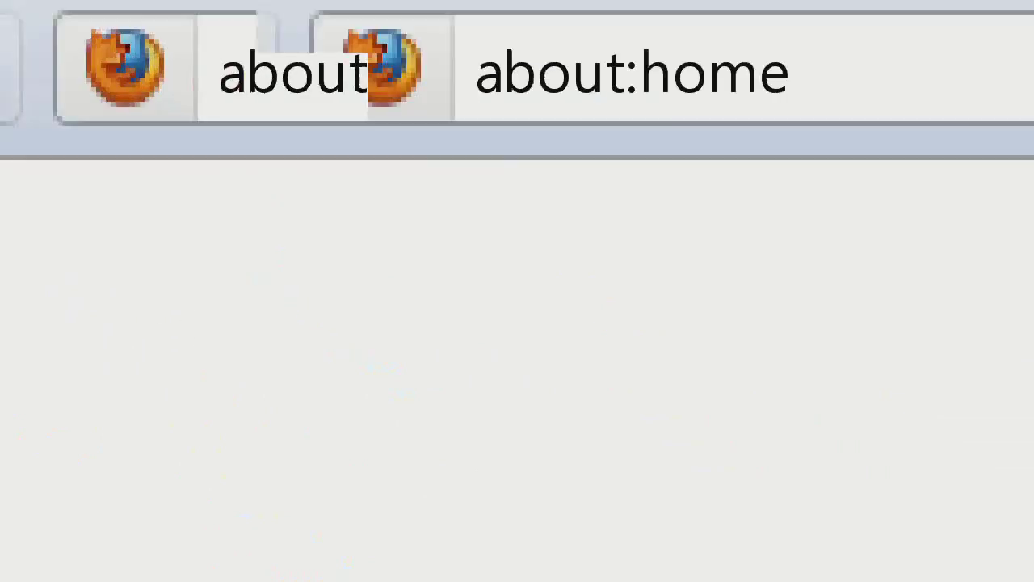
key(super+minus)
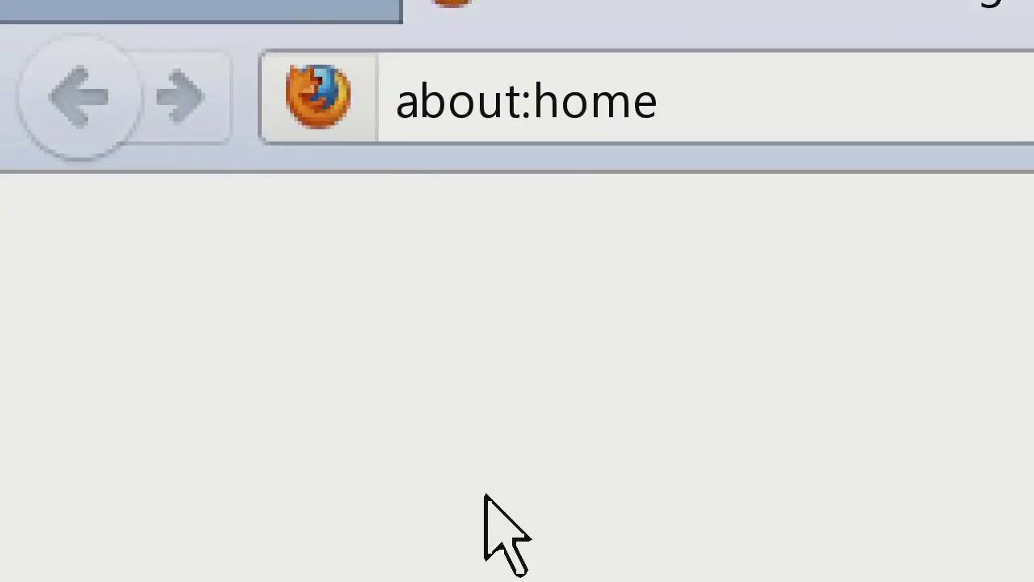
- Leave Firefox for the desktop, bring up the ZoomText toolbar and set the magnification power to 4x
key(super+d)
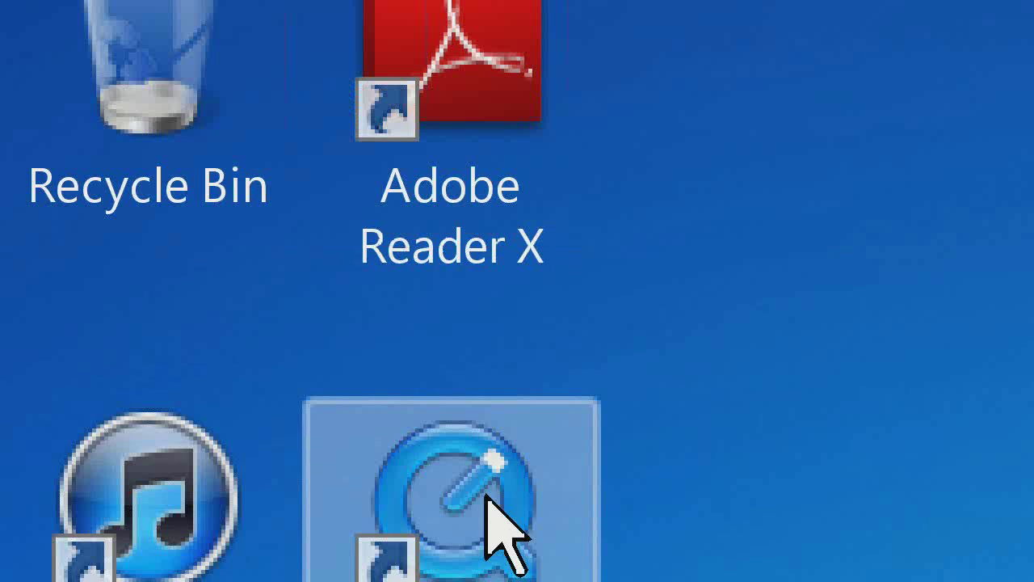
key(alt+shift+u)
key(alt+KP_Subtract)
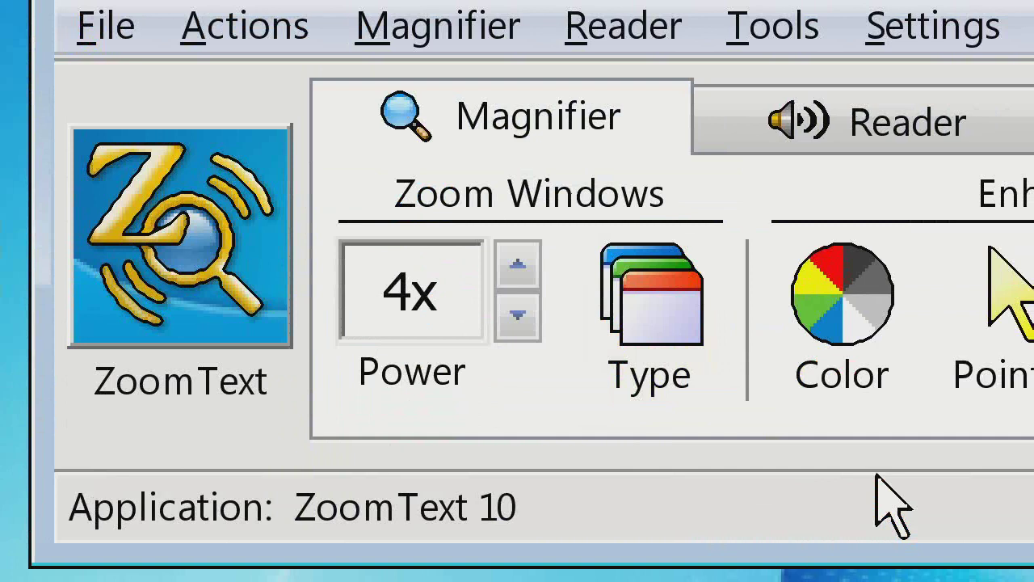
- Raise the magnification power to 8x, and return it to 4x with the alternative zoom hotkeys
key(Caps_Lock+Up)
key(Caps_Lock+Up)
key(Caps_Lock+Up)
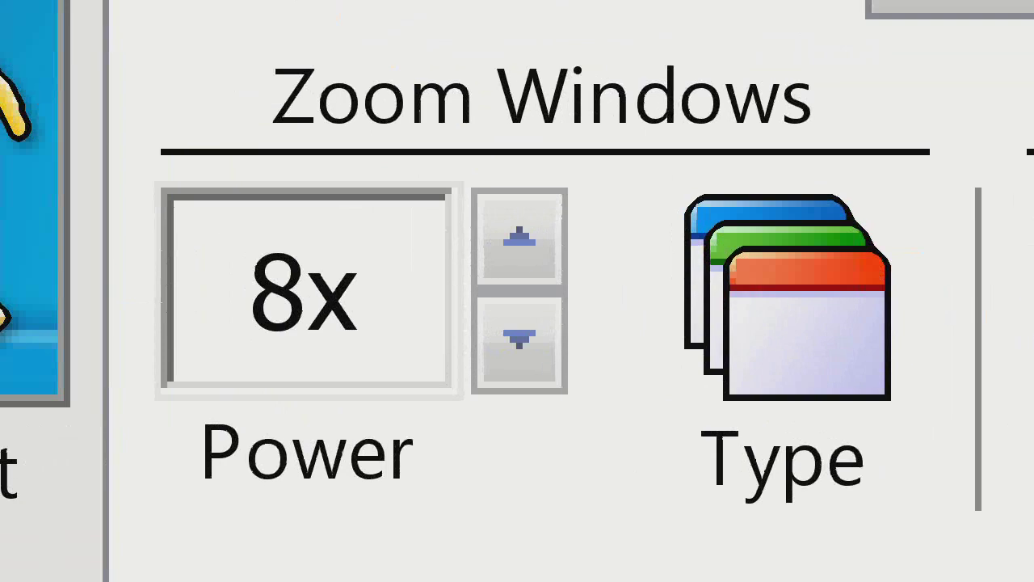
key(Caps_Lock+Down)
key(Caps_Lock+Down)
key(Caps_Lock+Down)
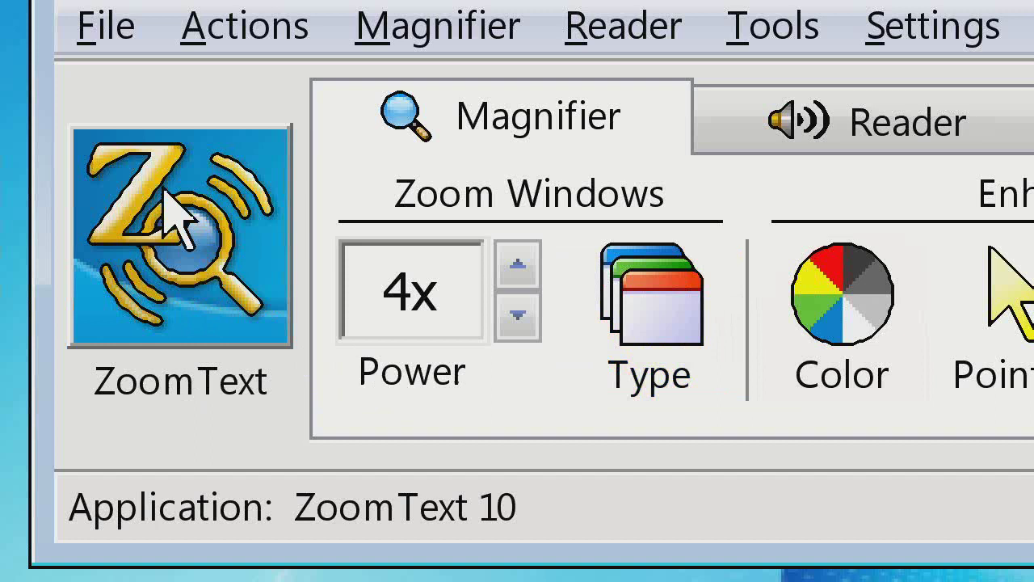
- Disable and re-enable ZoomText three times in a row
click(191, 253)
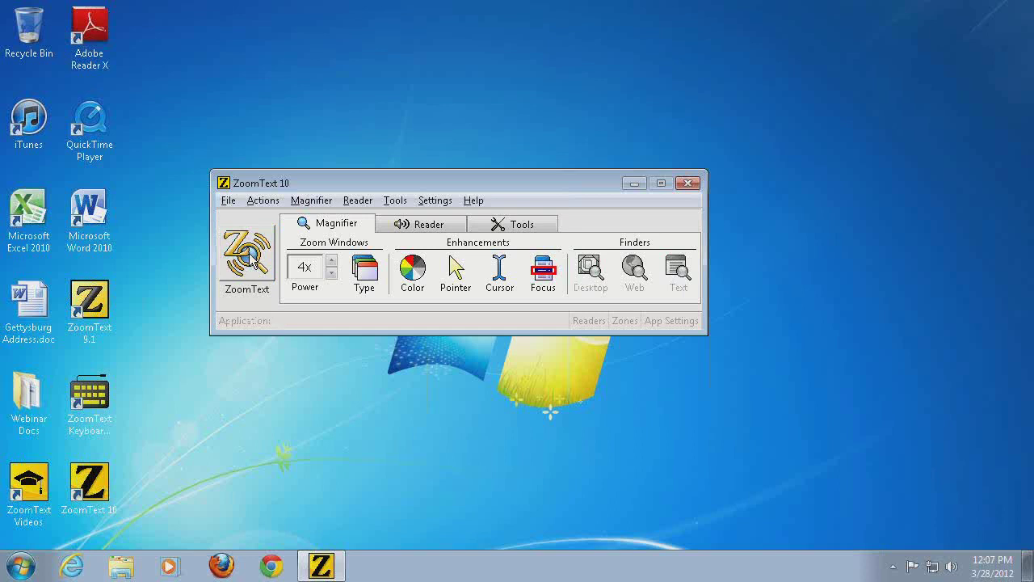
click(251, 259)
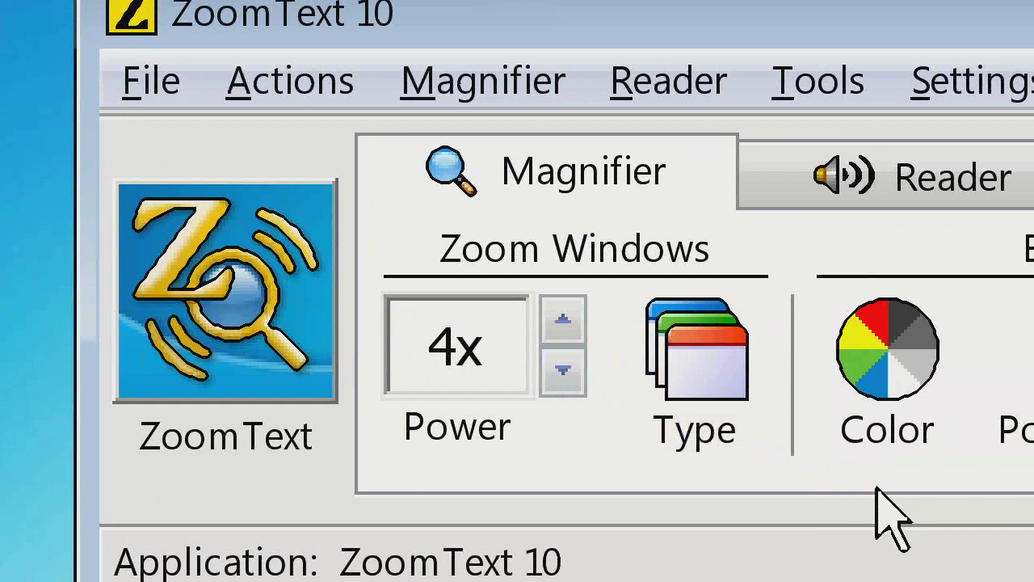
key(alt+shift+Return)
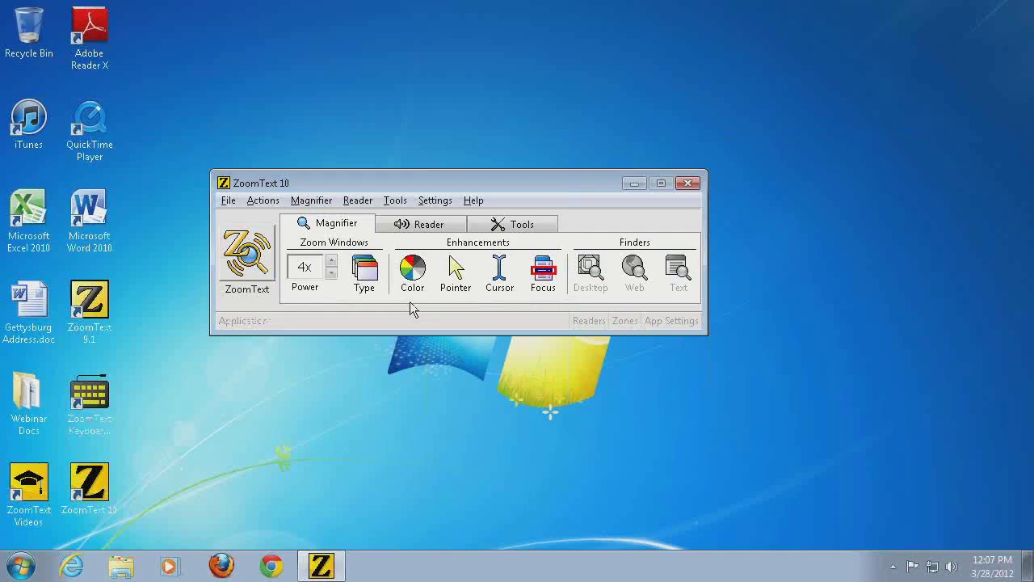
key(alt+shift+Return)
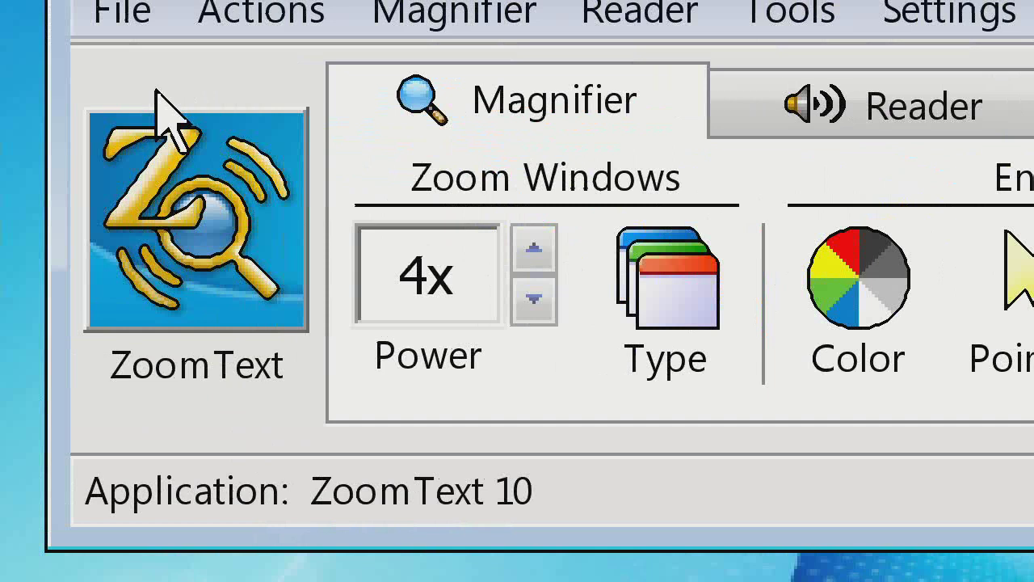
click(159, 101)
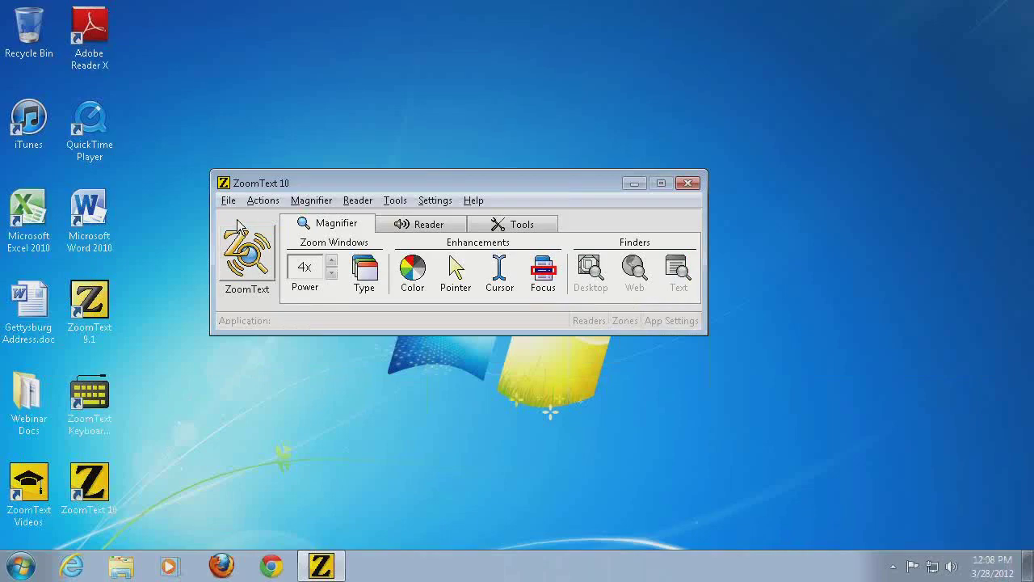
click(237, 226)
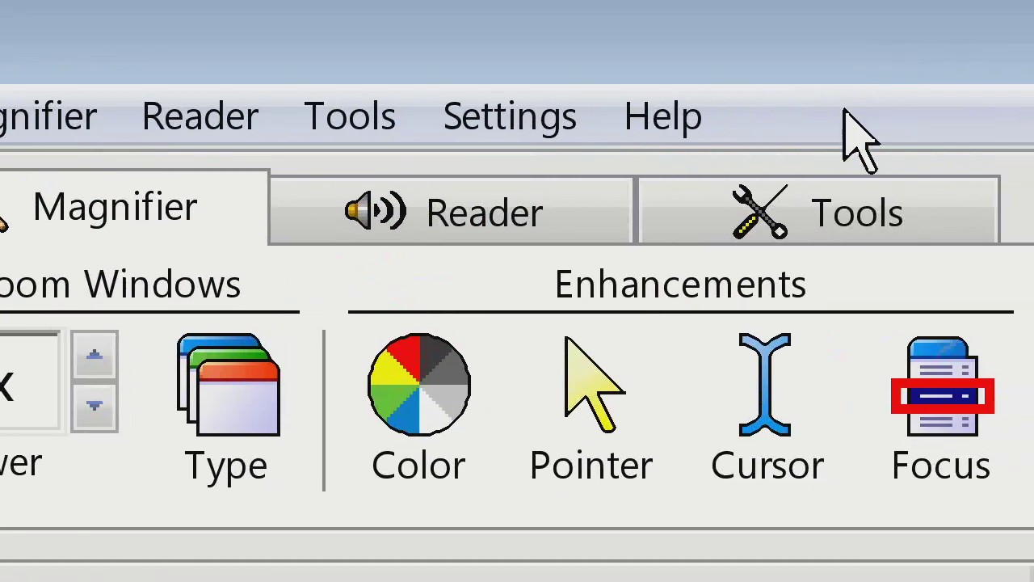
- Open ZoomText Help and look up the ZoomText Hotkeys topic in the Hotkeys section
click(585, 127)
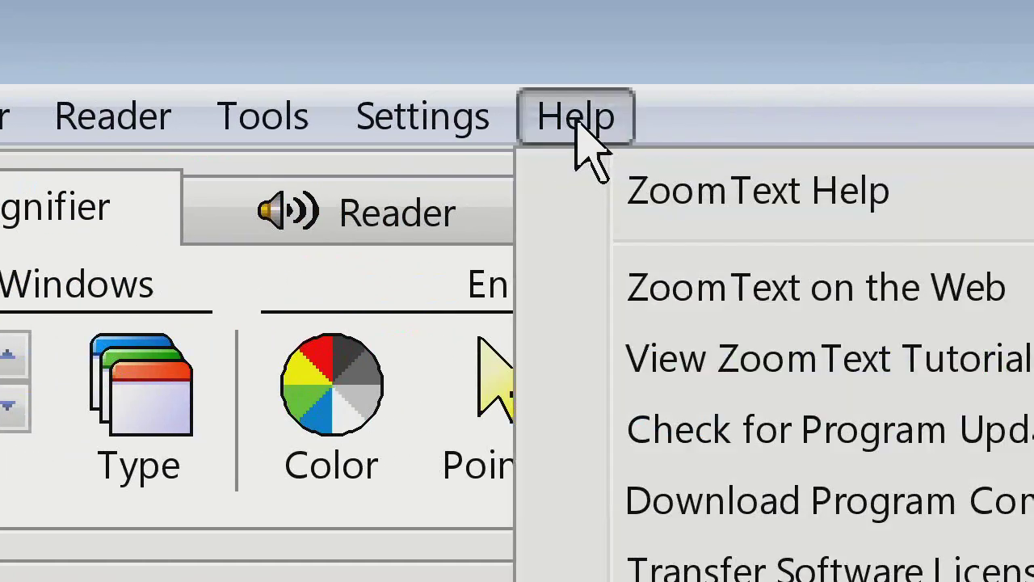
click(727, 212)
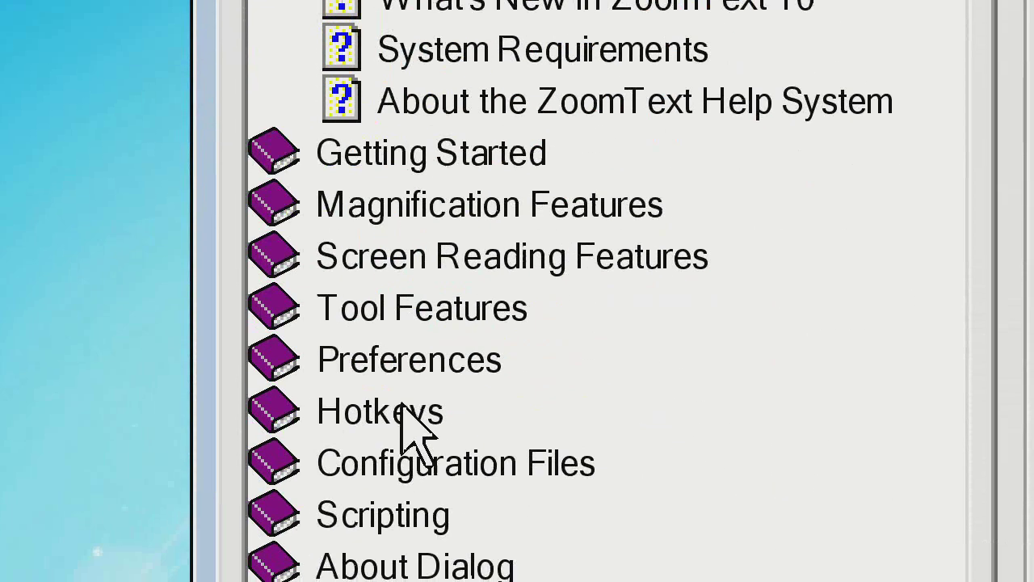
click(402, 412)
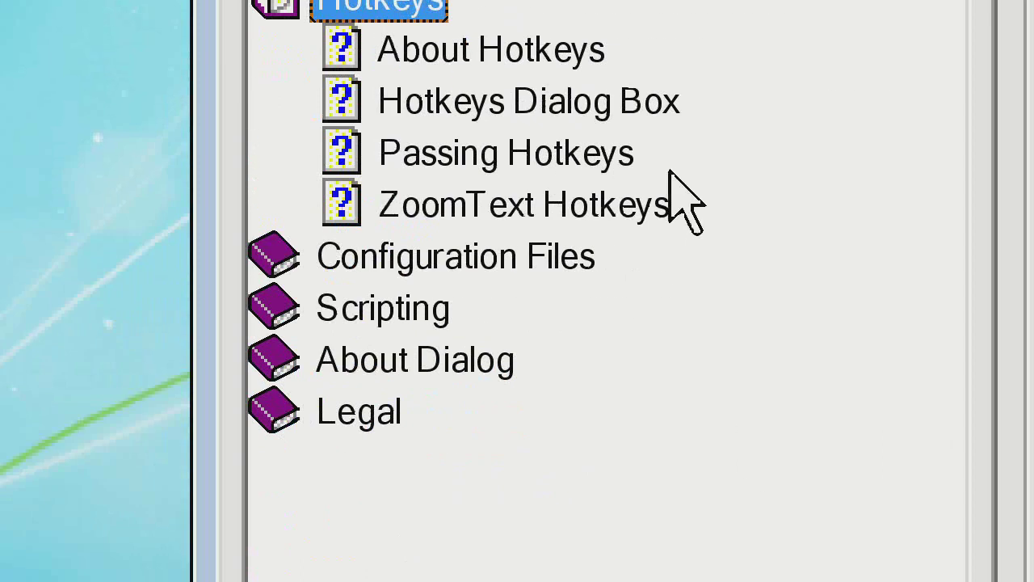
click(589, 368)
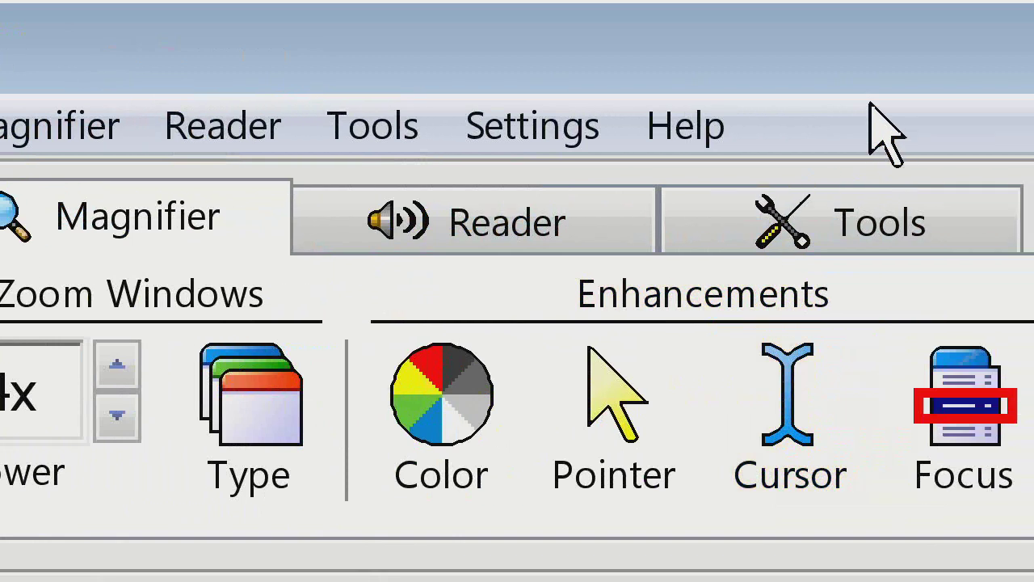
- Open the ZoomText hotkey settings and show only the commands of the Magnification hotkey group
click(533, 135)
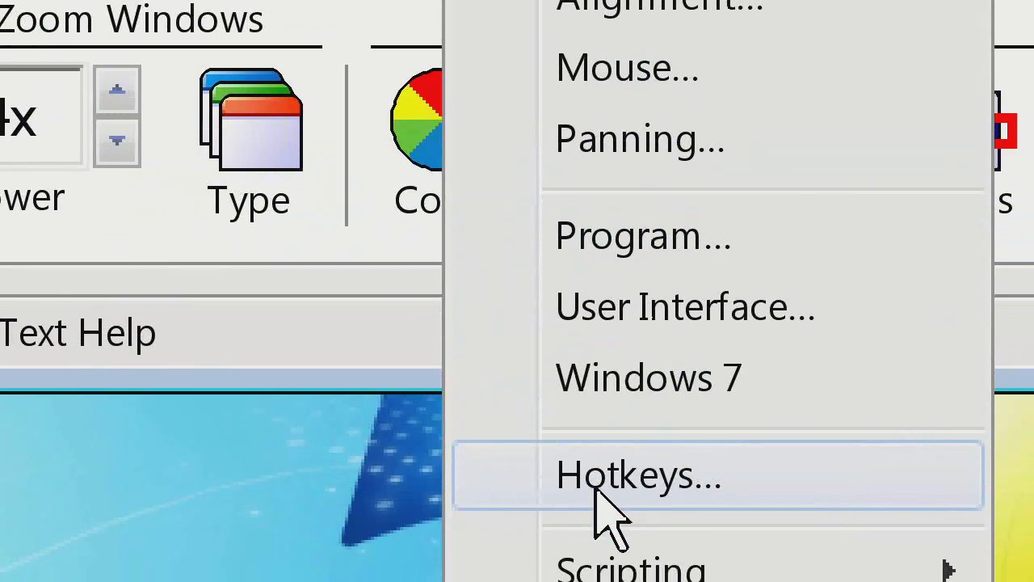
click(602, 485)
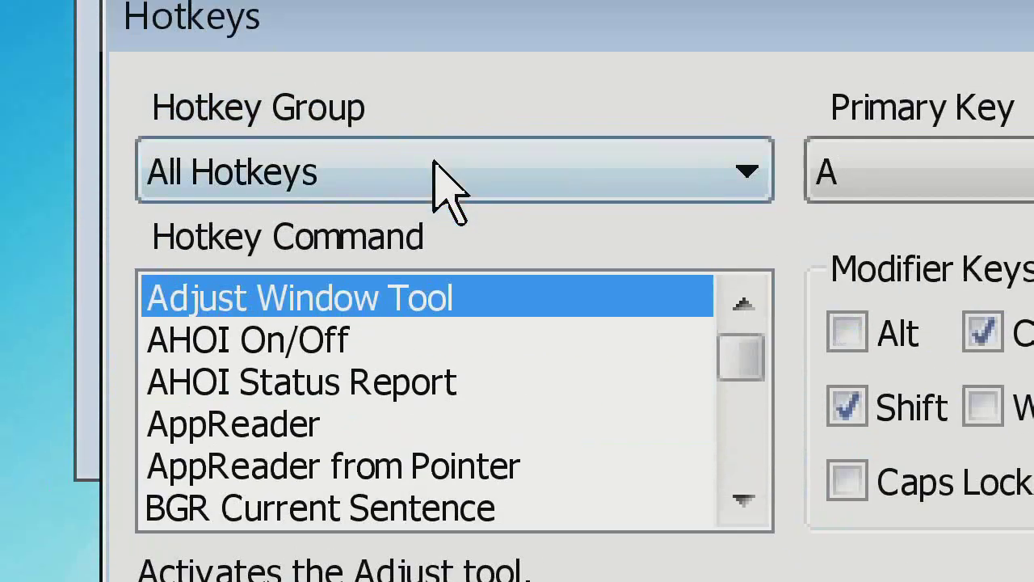
click(461, 168)
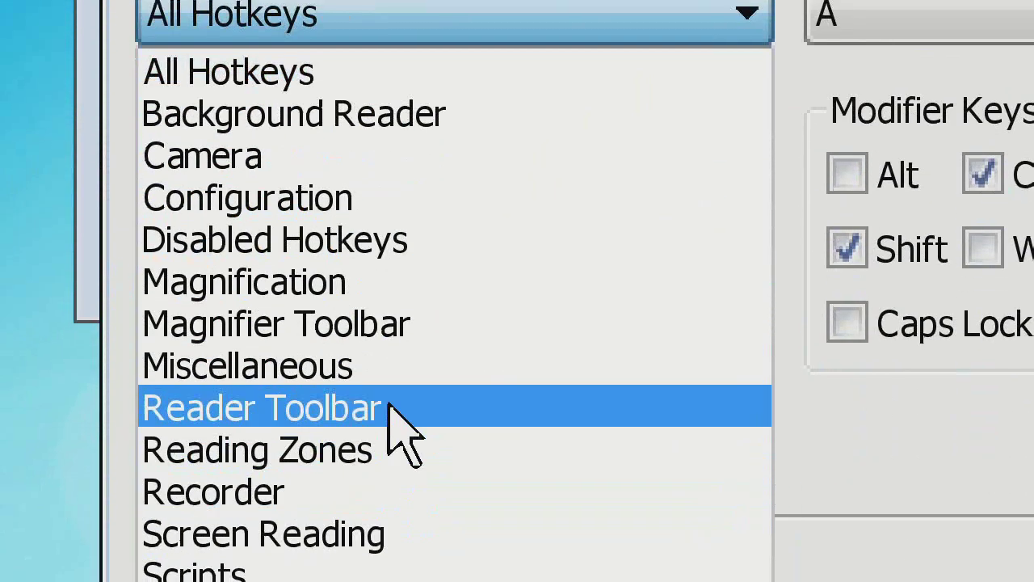
click(356, 284)
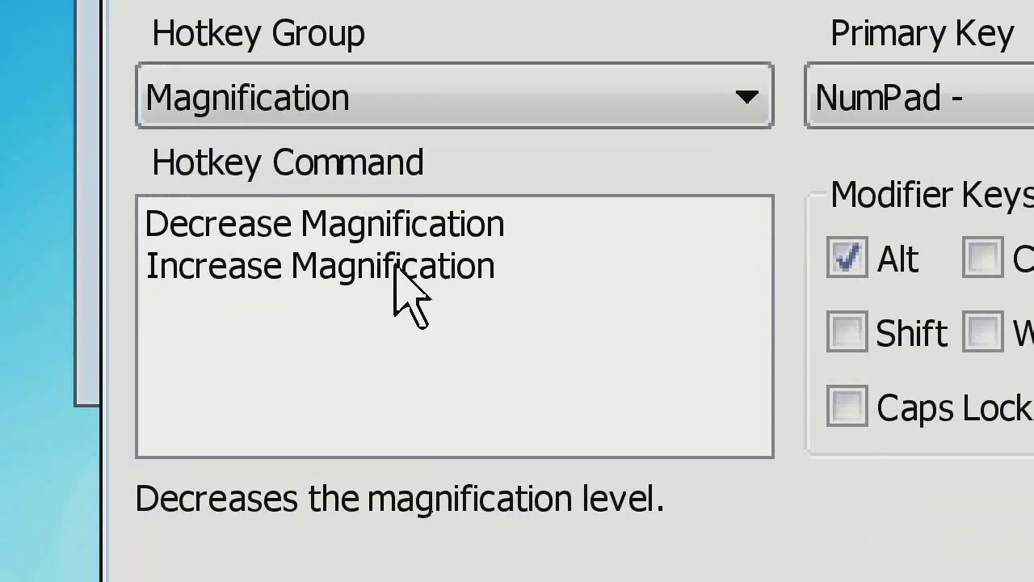
- Review the key assignments of Decrease and Increase Magnification and the available primary keys, and leave the hotkey settings
click(388, 268)
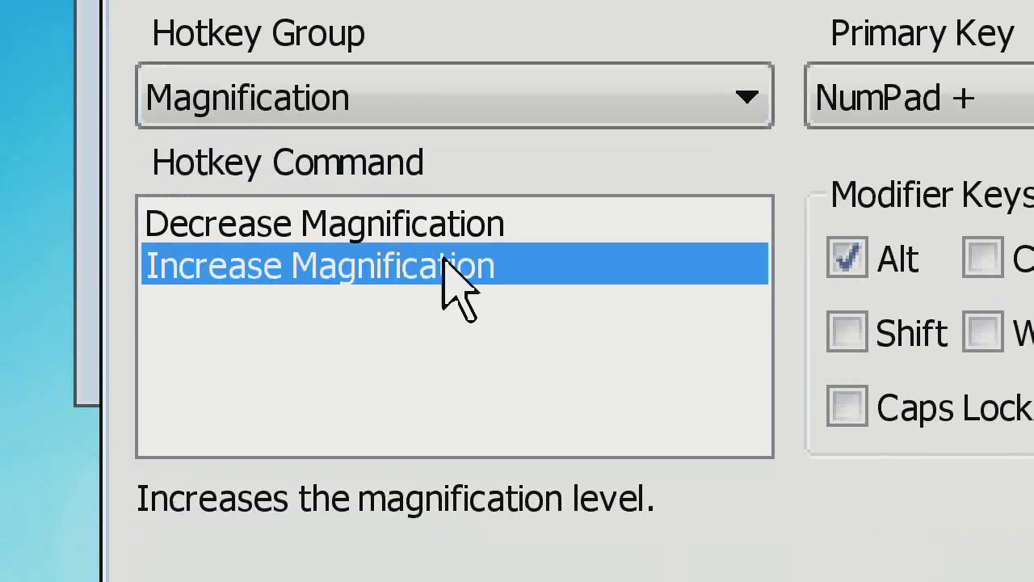
click(500, 223)
click(488, 265)
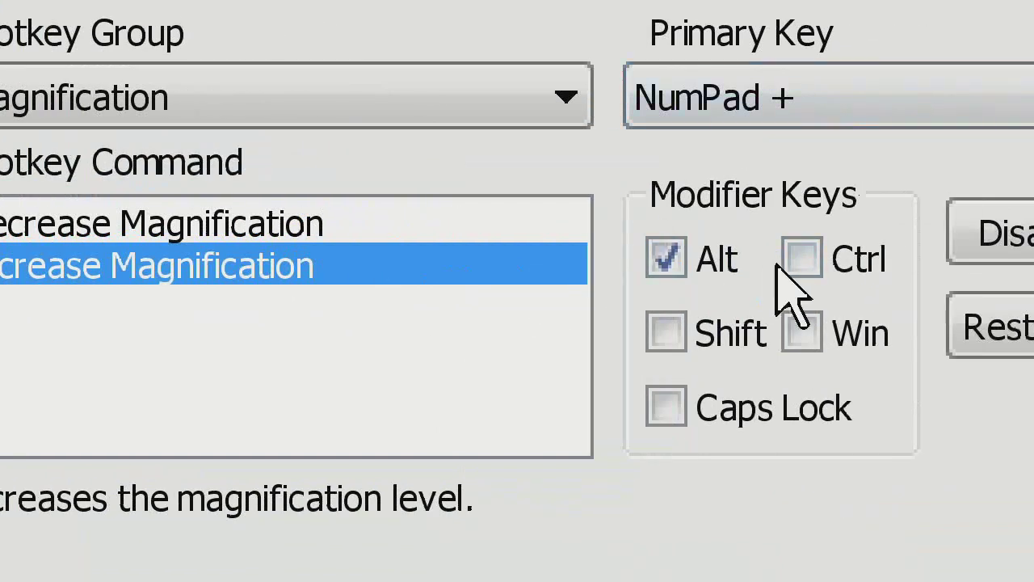
click(701, 121)
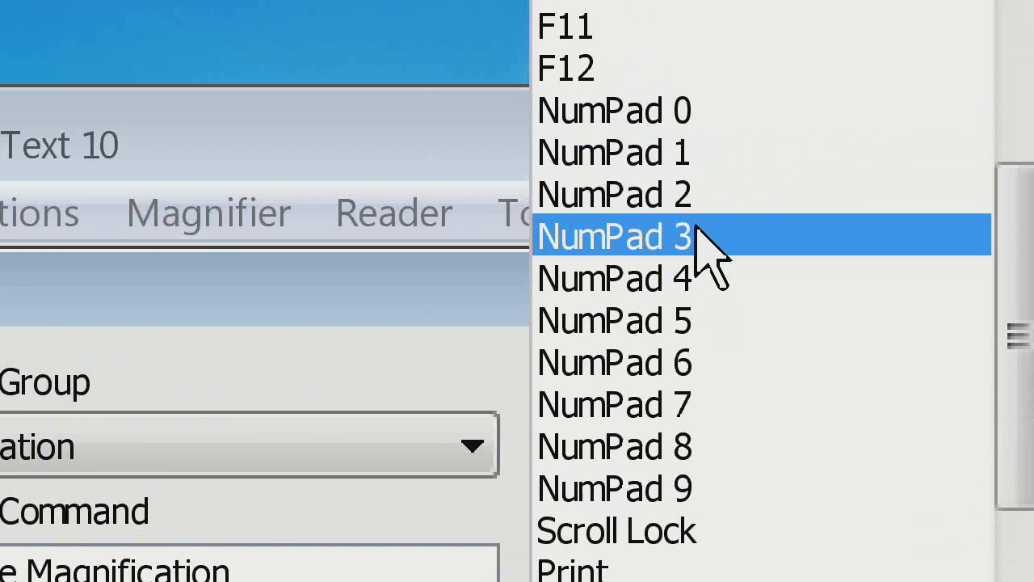
click(627, 85)
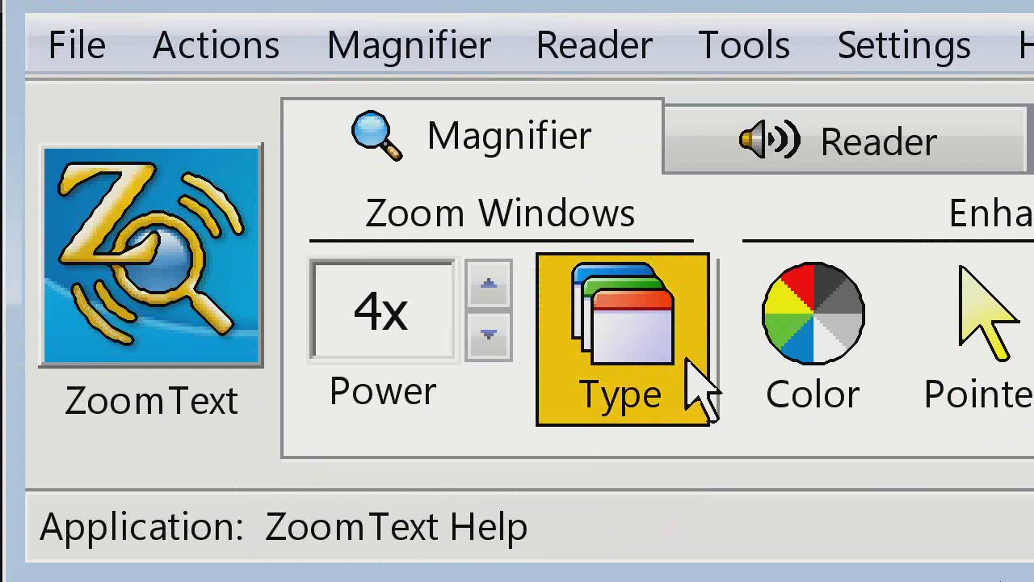
- Switch the zoom window type to Overlay
click(699, 394)
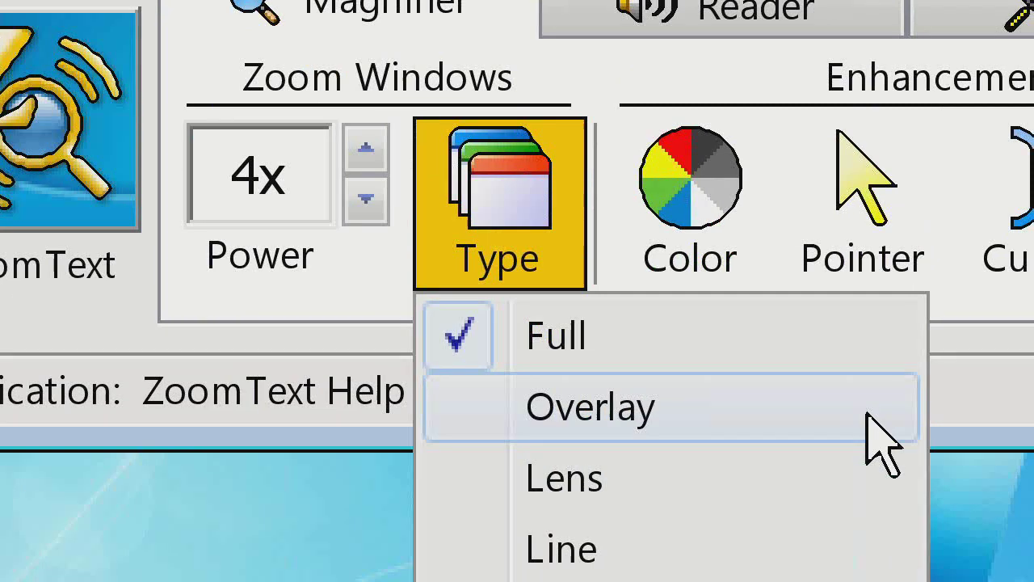
click(771, 404)
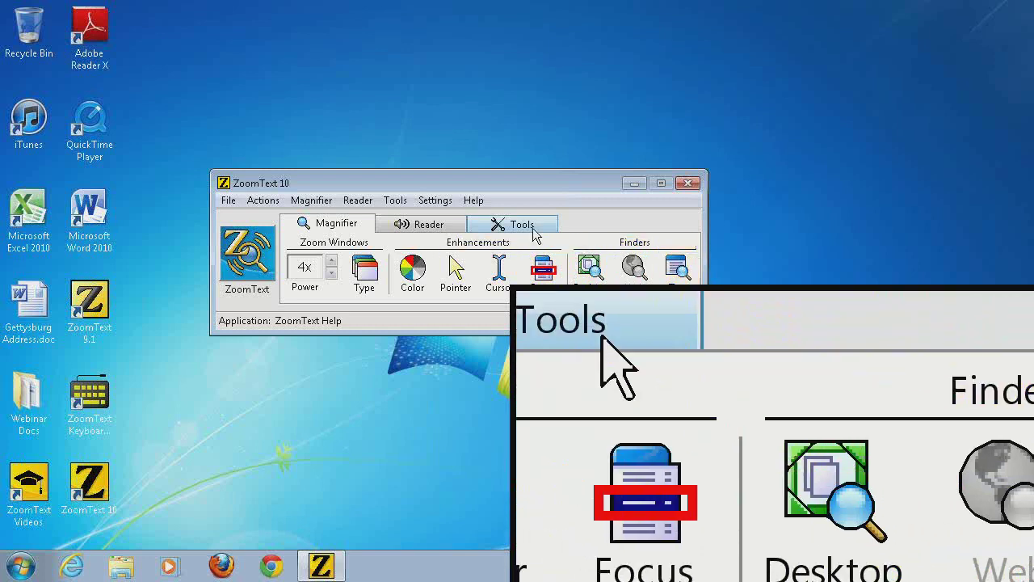
- Look through the File commands for opening and saving configurations and defaults, without choosing any
key(alt+f)
key(Down)
key(Down)
key(Down)
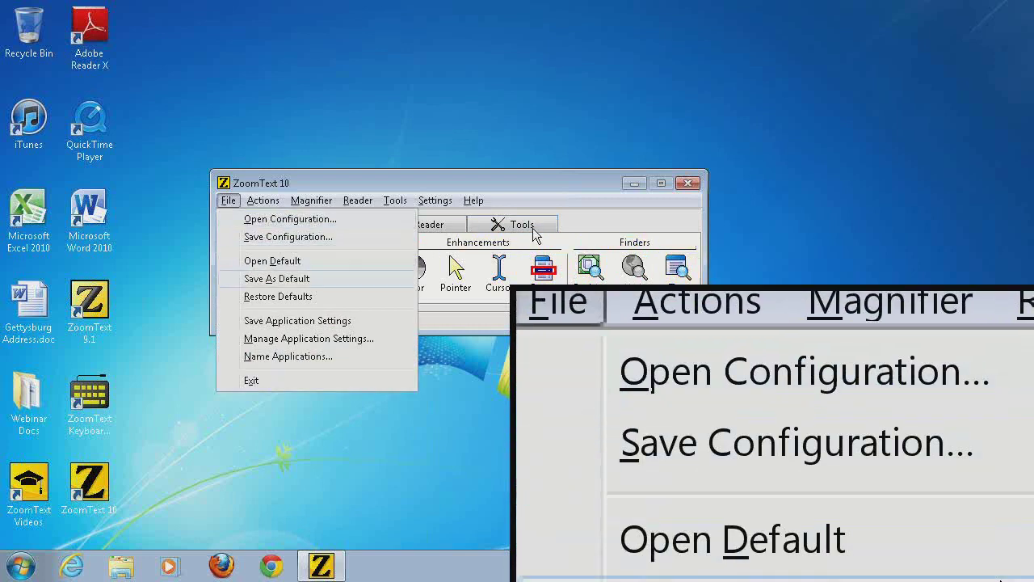
key(Down)
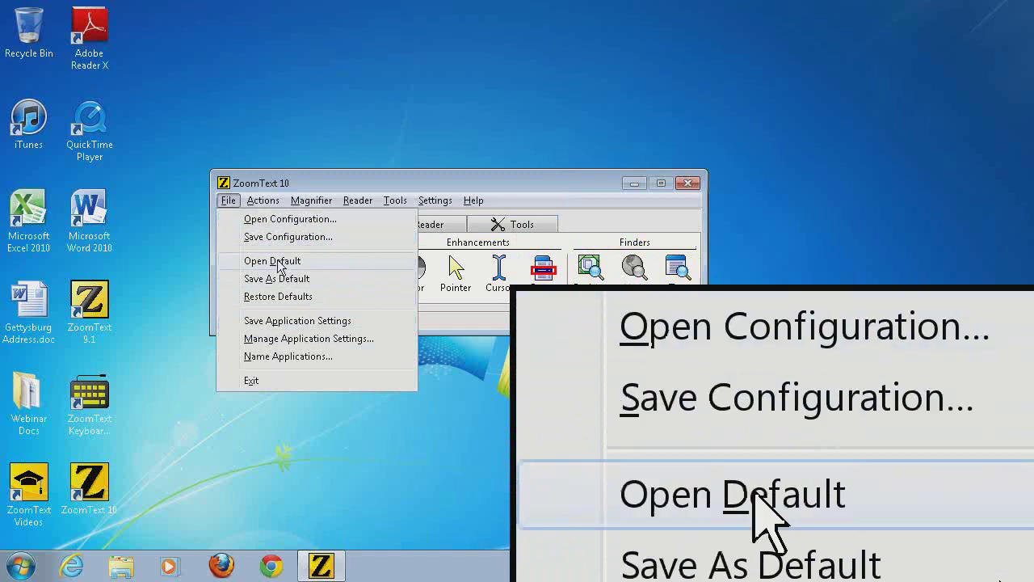
key(Up)
key(Up)
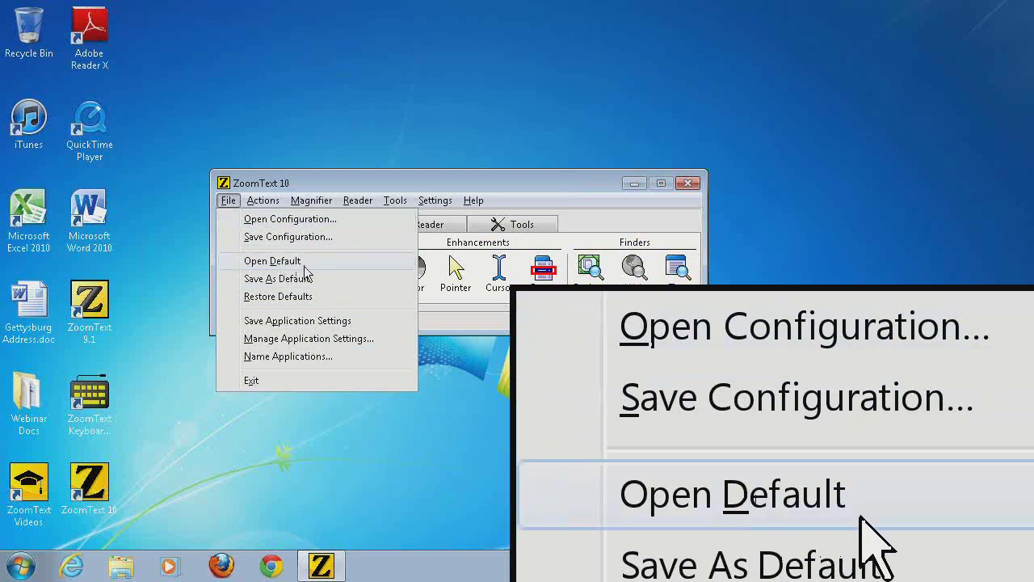
key(Escape)
key(Escape)
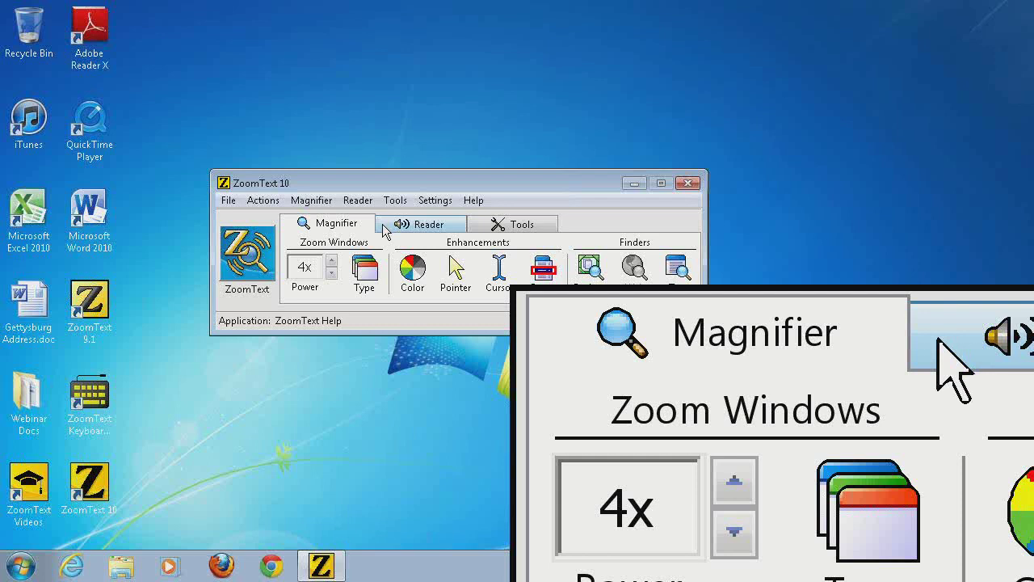
- Launch Notepad from the Windows Run dialog and write "I am typing a document" in the blank file
key(super+r)
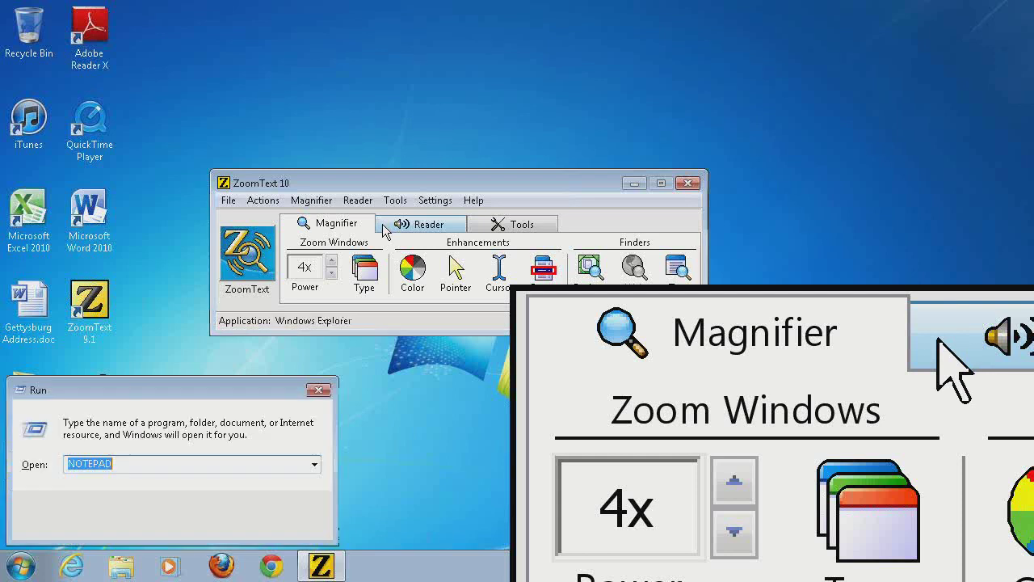
text(notepad)
key(Return)
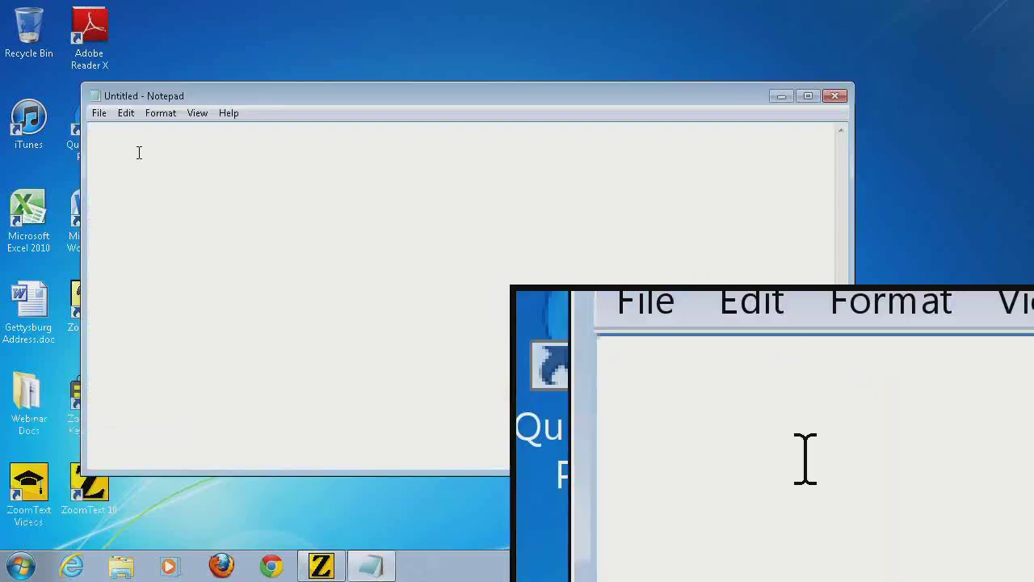
text(I am typing a te)
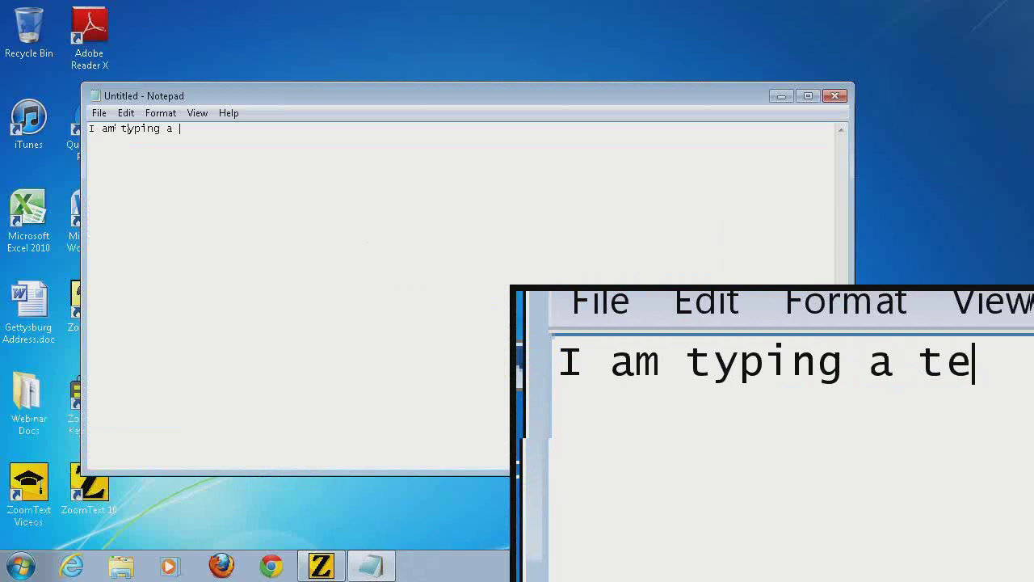
key(BackSpace)
key(BackSpace)
text(document)
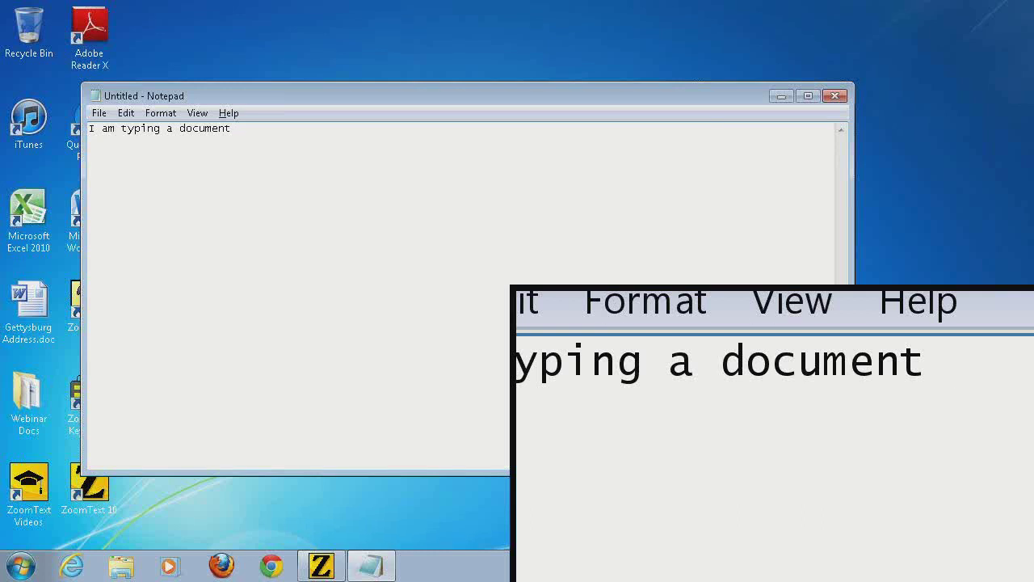
- Close Notepad without saving and switch the ZoomText zoom window type back to Full
key(alt+F4)
key(n)
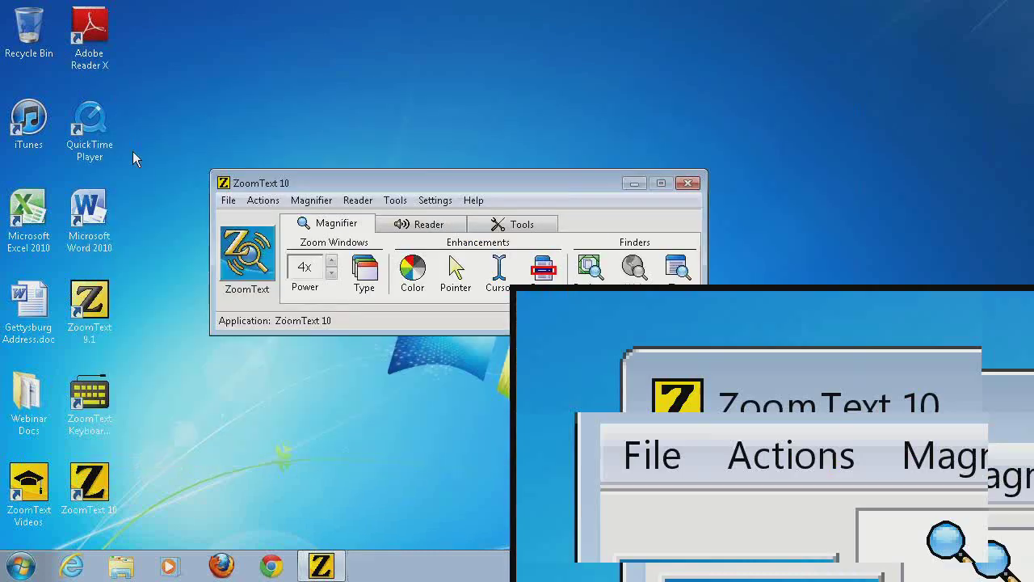
click(365, 279)
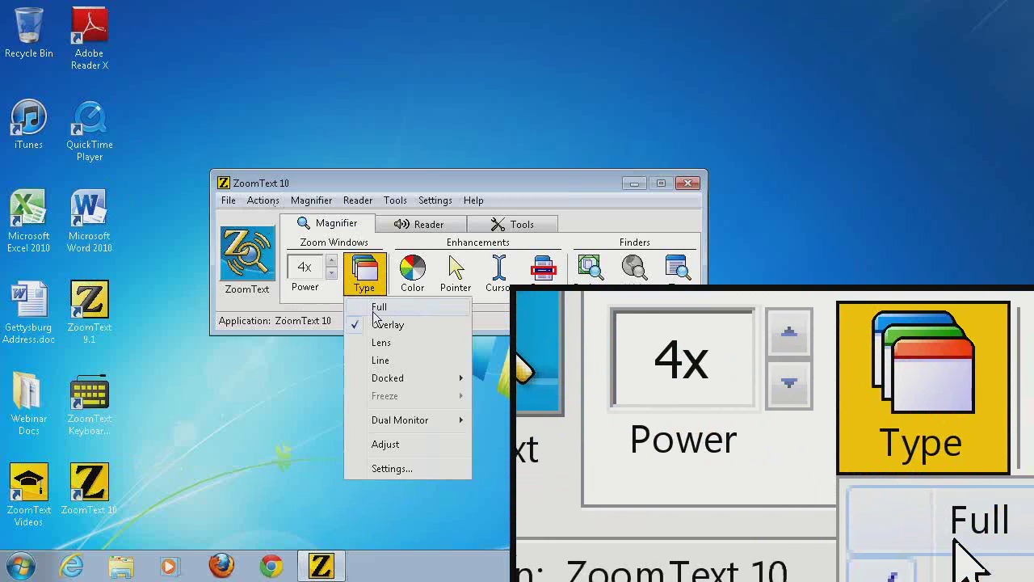
click(374, 308)
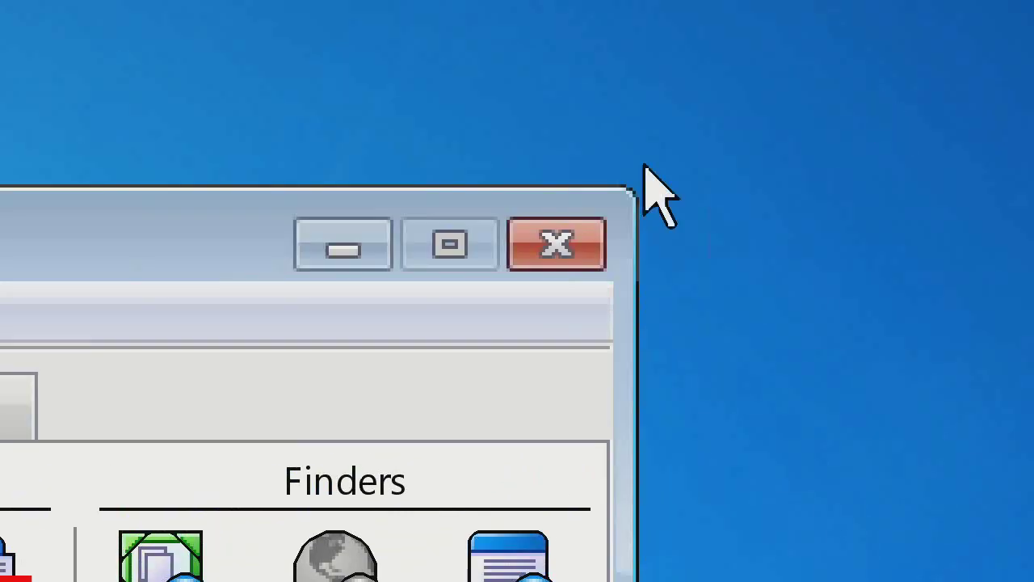
- Request to exit ZoomText and decline the exit confirmation, twice in a row
click(580, 242)
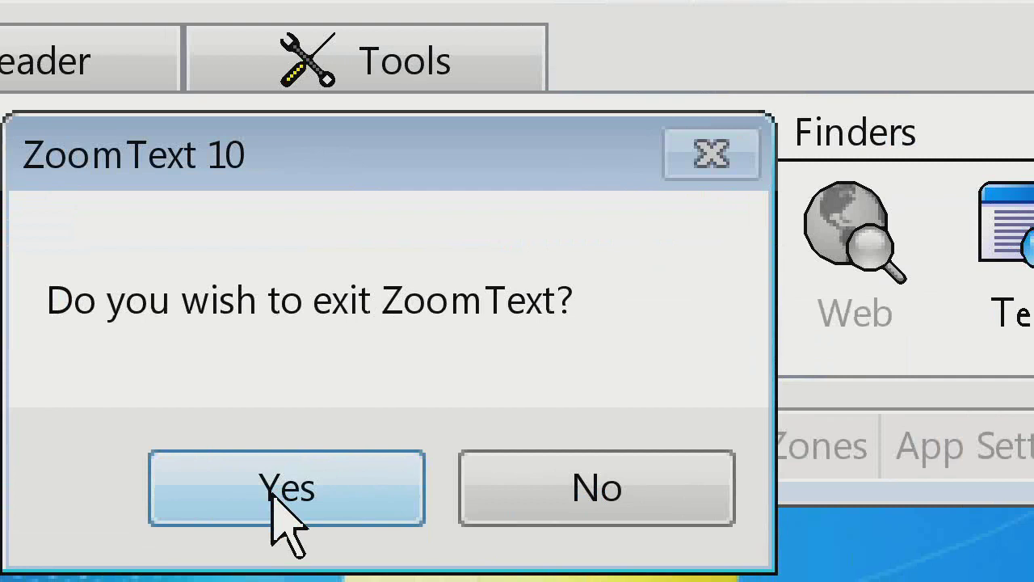
click(565, 489)
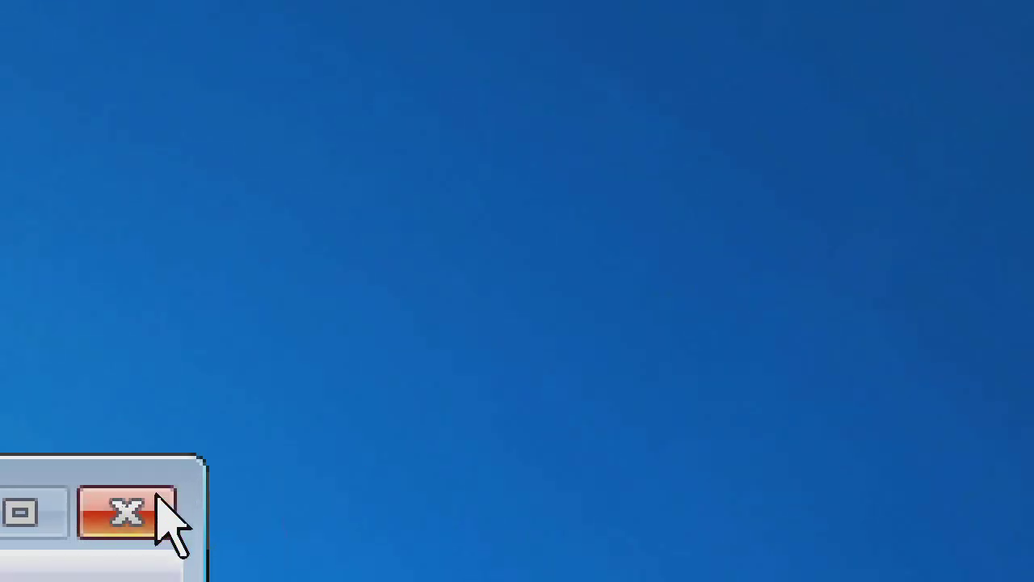
click(158, 496)
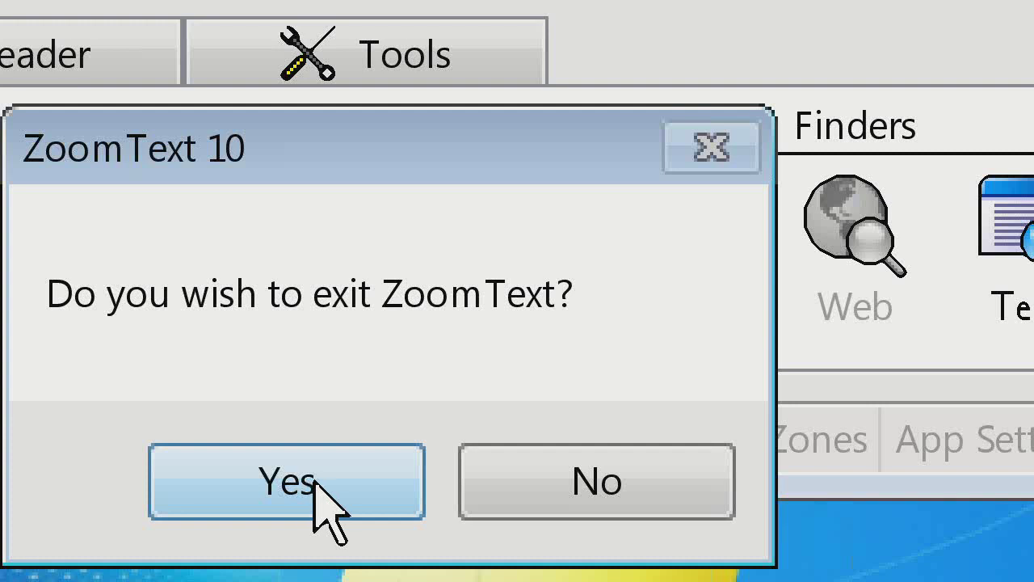
click(602, 490)
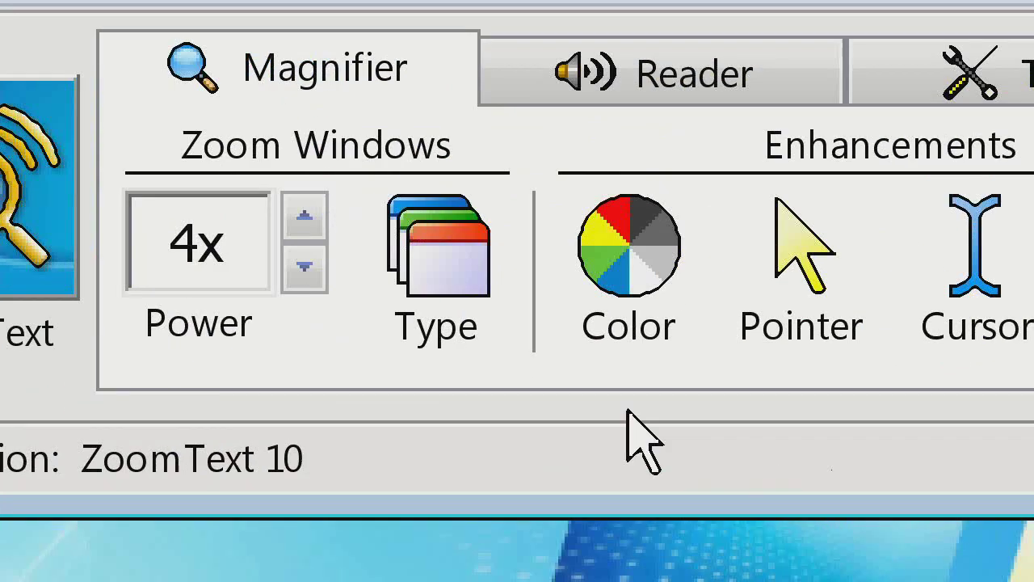
- Switch the zoom window type to Lens
click(622, 315)
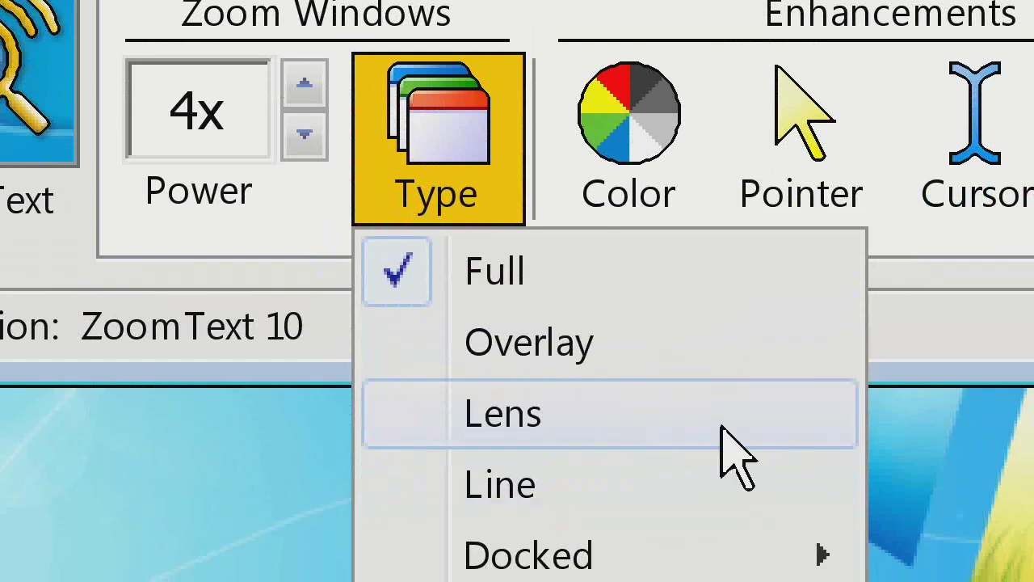
click(651, 413)
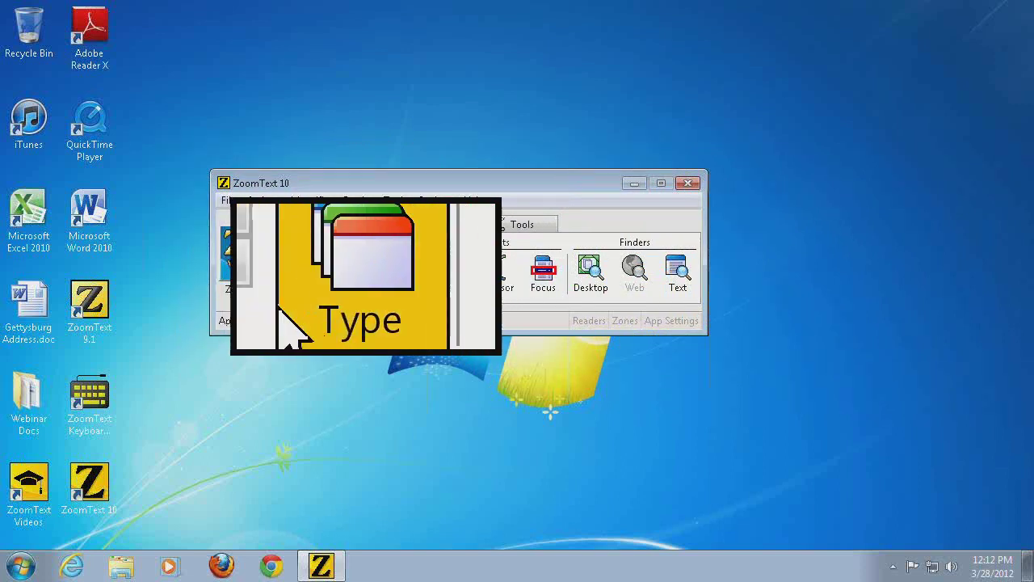
- Raise the magnification power by three levels with the lens active, and bring it back to 4x
click(260, 260)
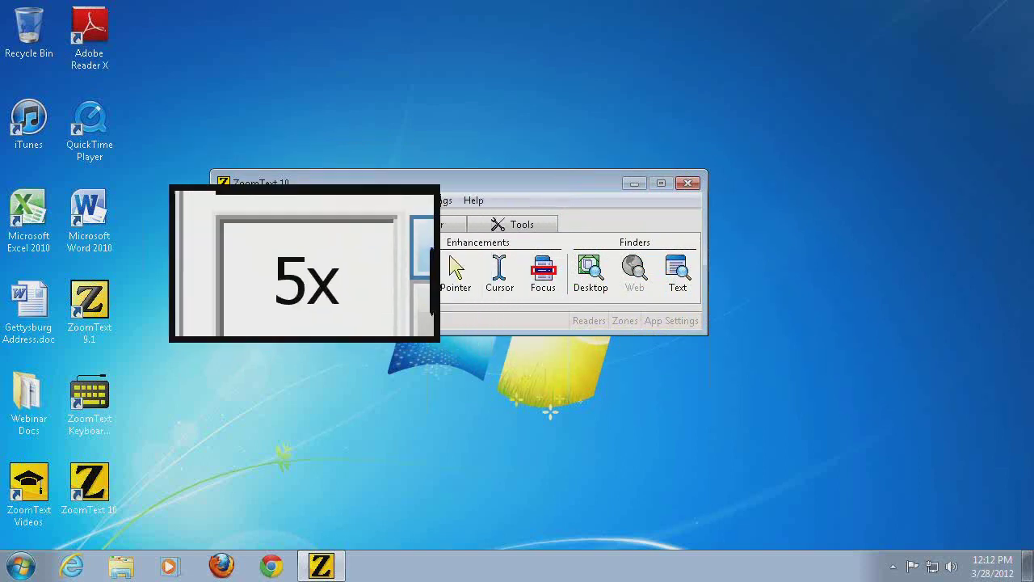
click(260, 260)
click(260, 260)
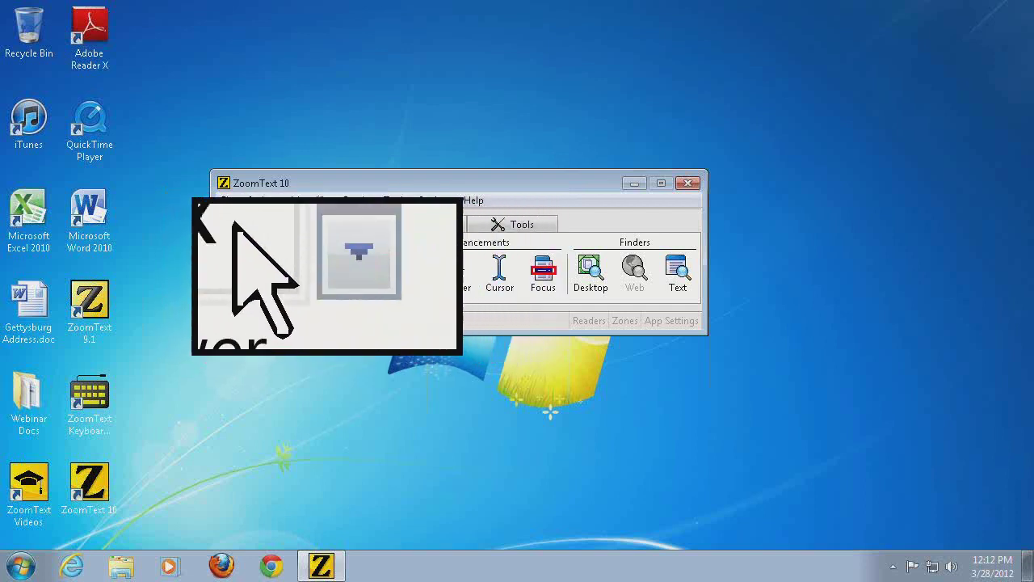
click(259, 274)
click(260, 274)
click(259, 274)
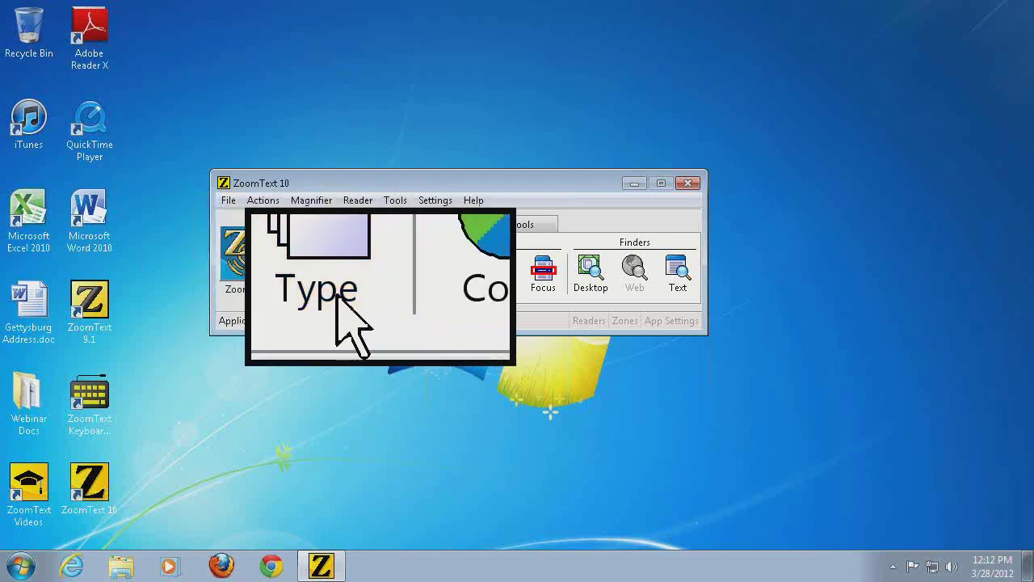
- Enlarge the lens window with the Adjust tool by extending its upper-right corner outward, and finish the adjustment
click(372, 267)
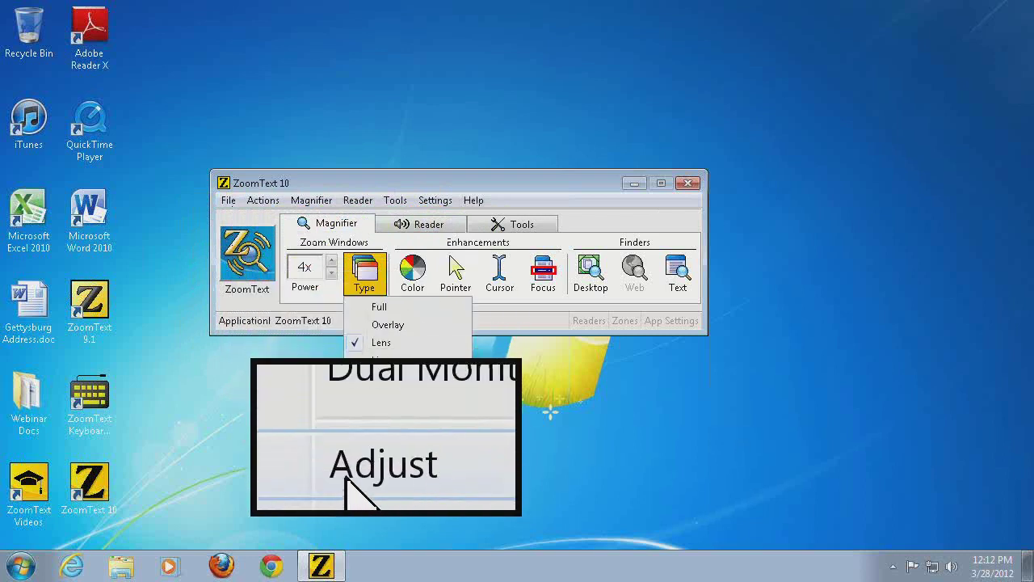
click(389, 434)
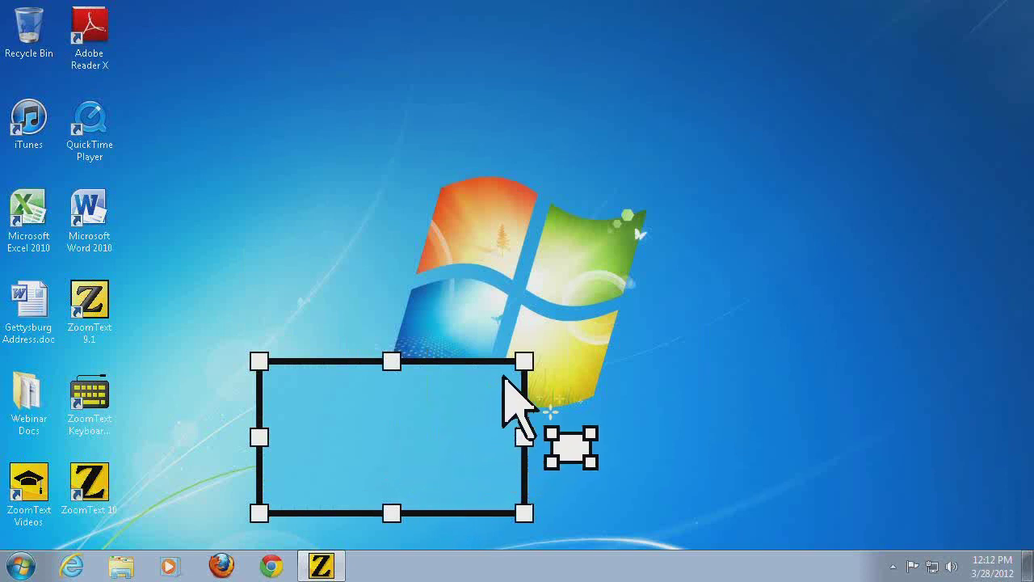
drag(523, 361, 642, 320)
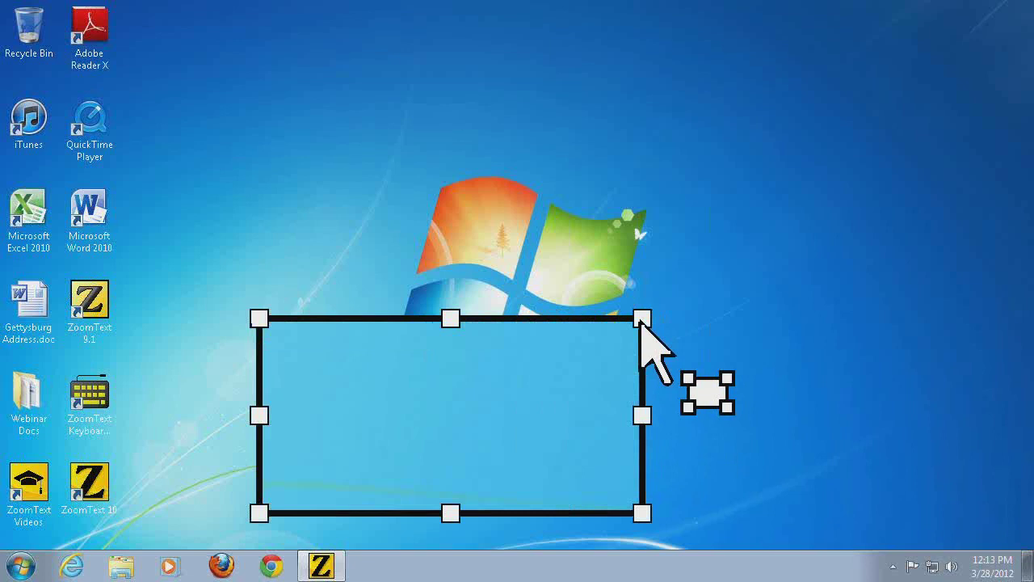
right_click(598, 314)
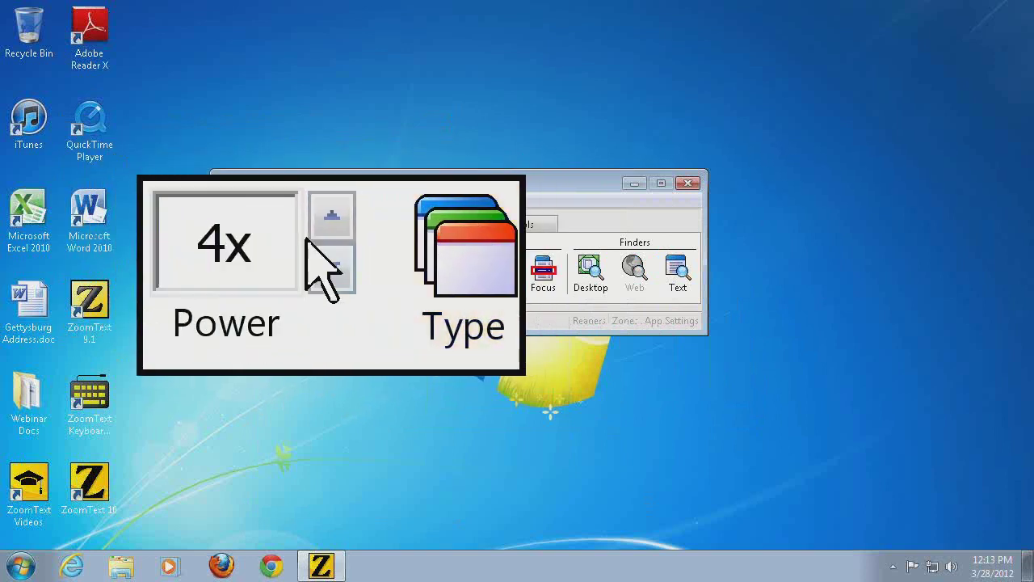
click(327, 260)
click(328, 260)
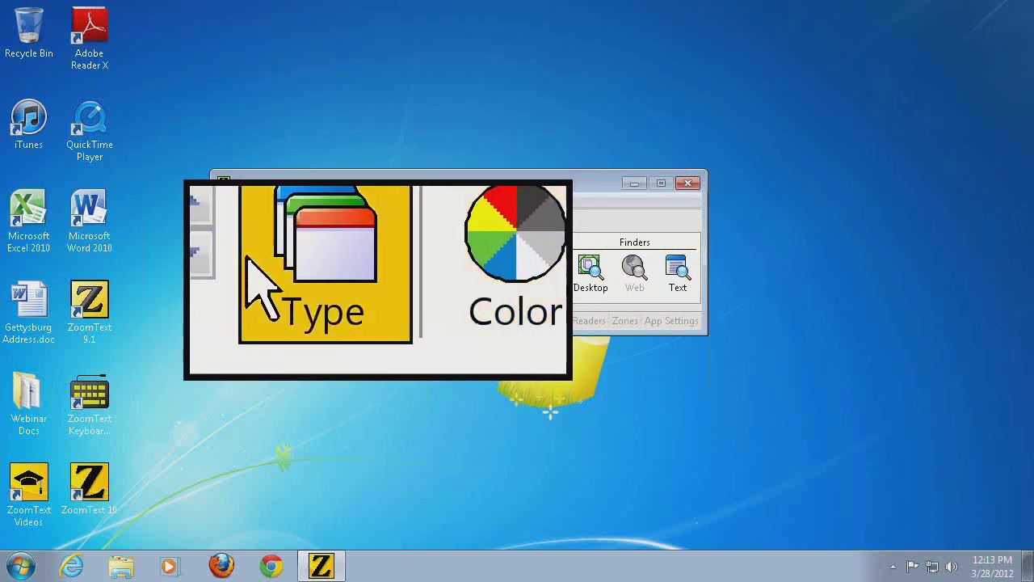
- Switch the zoom window type from Lens to Line
click(373, 279)
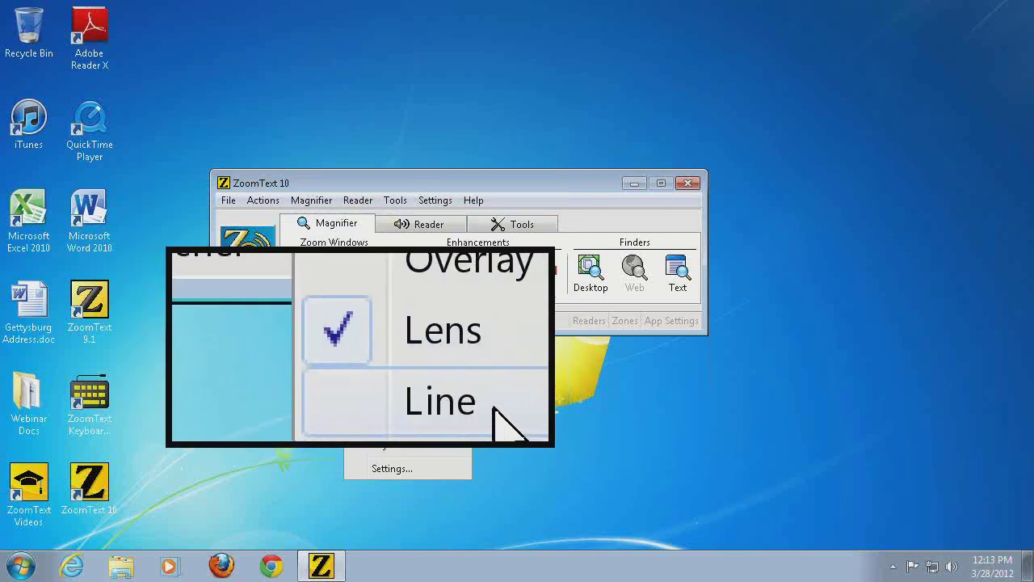
click(393, 361)
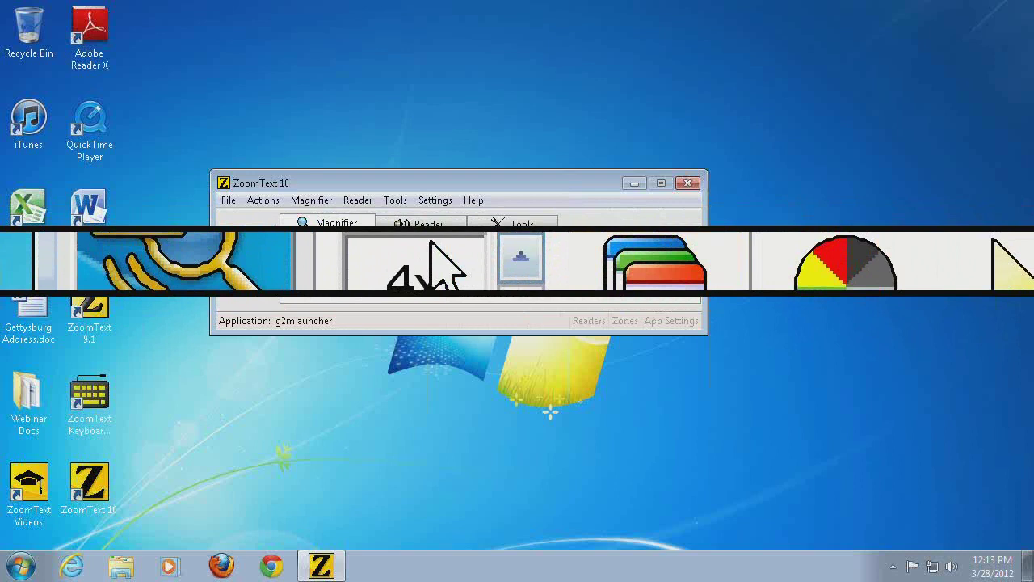
- Return the zoom window type to Full and open Gettysburg Address.doc from the desktop
click(365, 279)
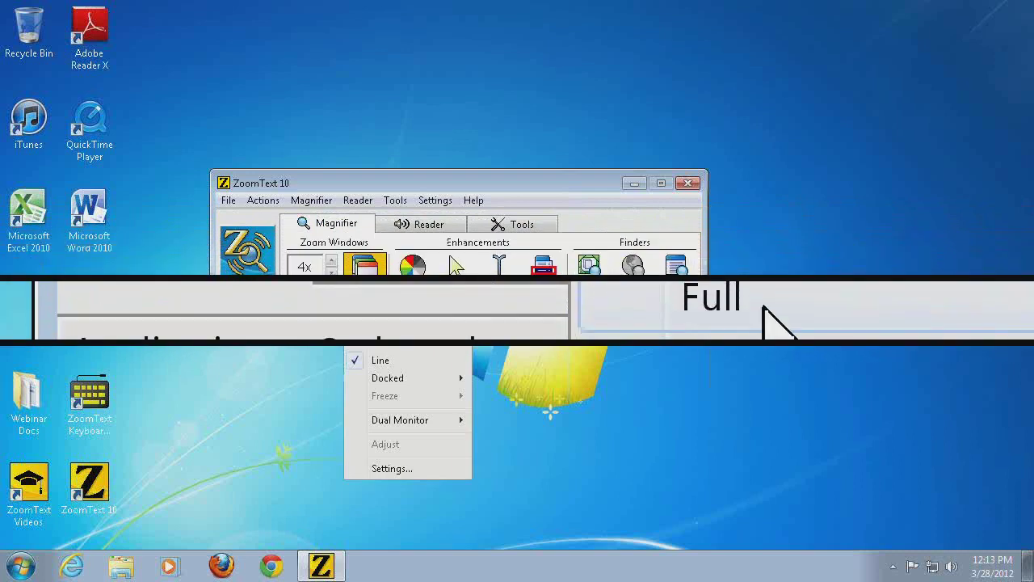
click(380, 307)
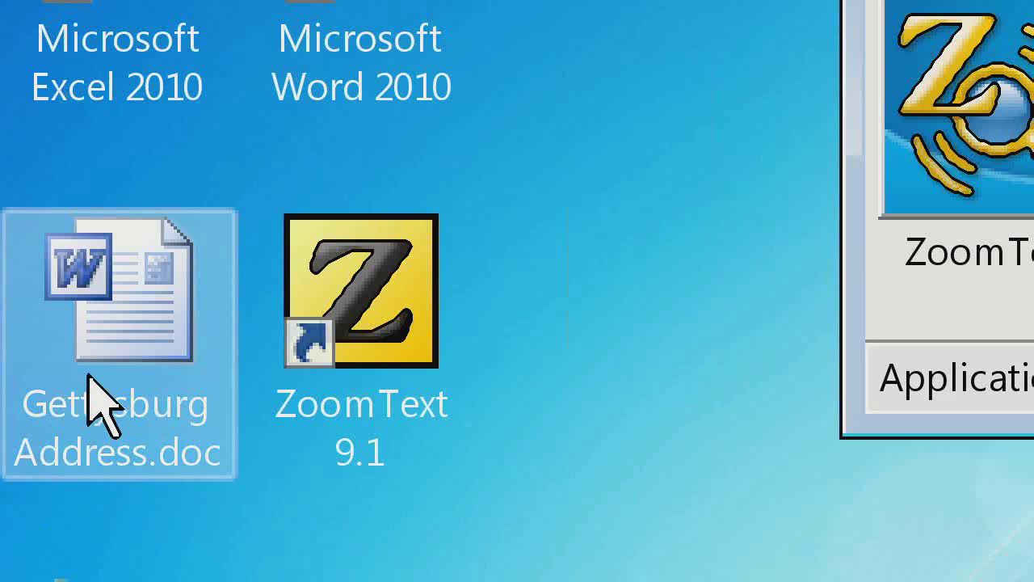
double_click(91, 378)
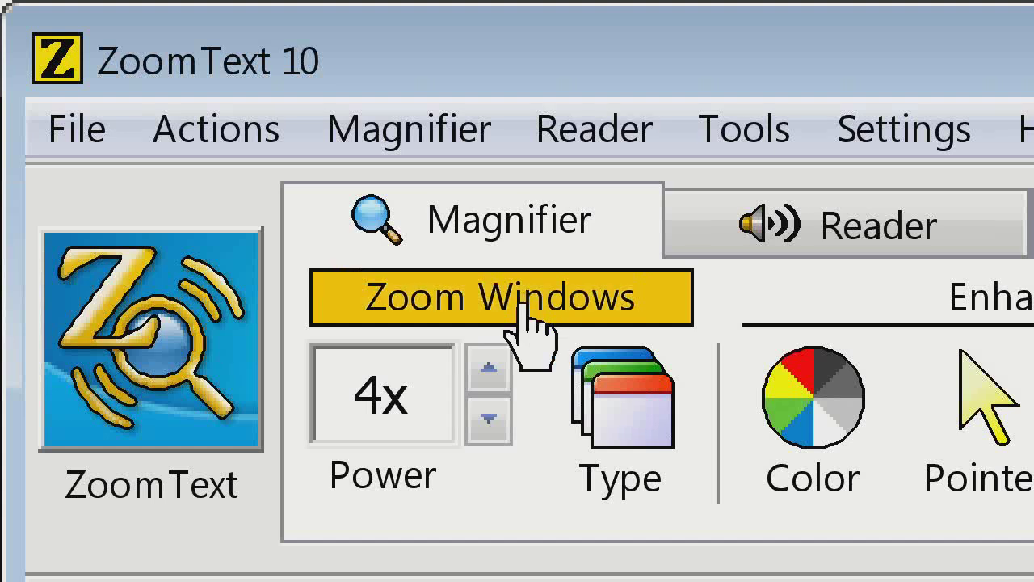
- Switch the zoom window type to Line and place the text cursor inside the word "men" in the document's third body line
click(590, 426)
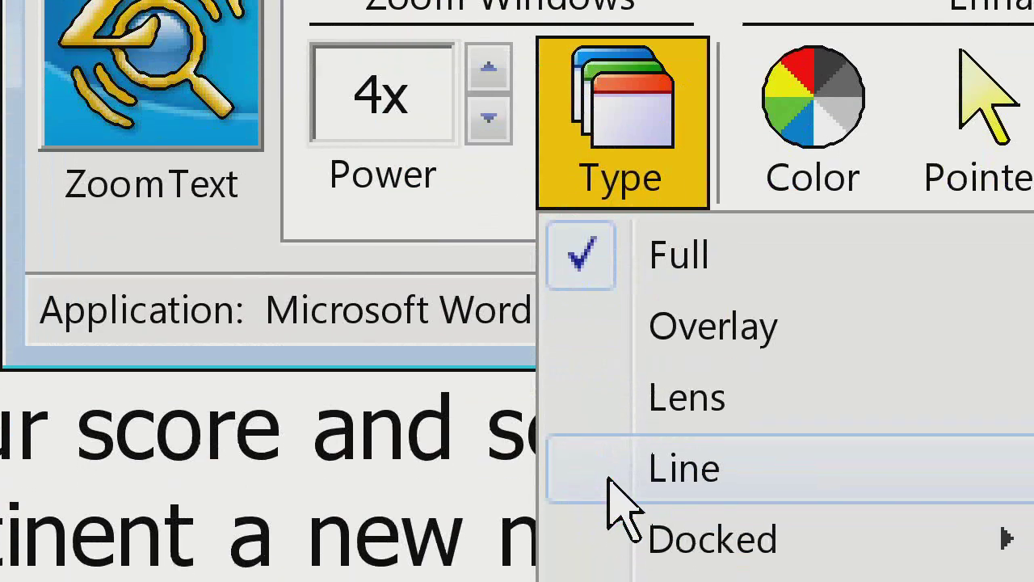
click(610, 482)
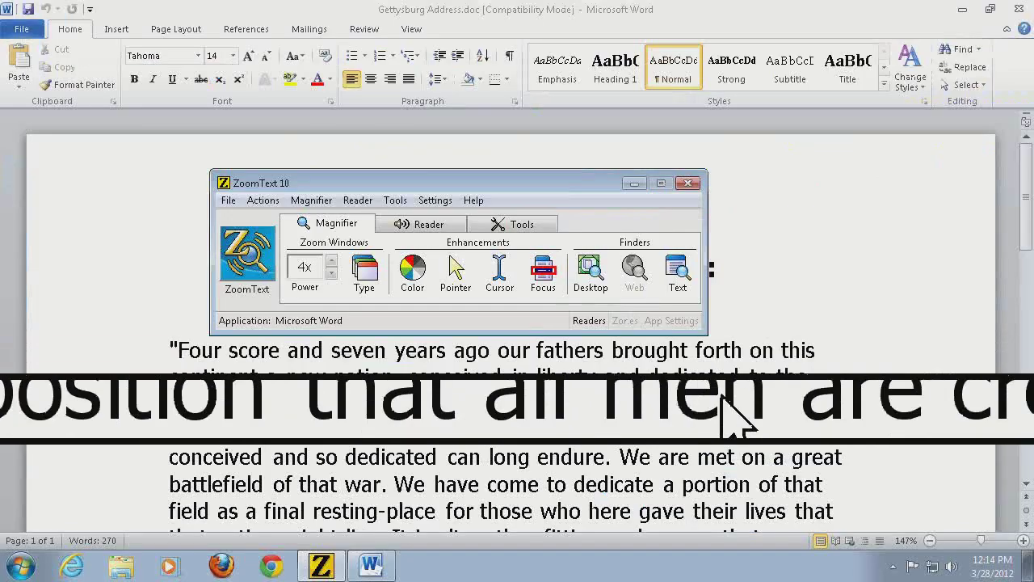
click(731, 416)
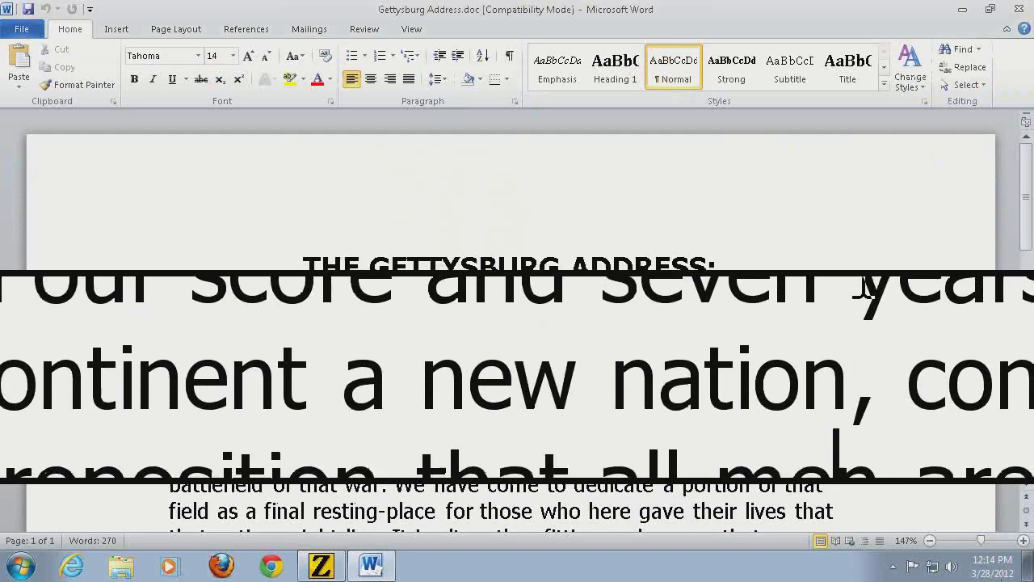
- Move the text cursor down and up through the opening body lines, ending in the document's title
key(Down)
key(Down)
key(Up)
key(Up)
key(Up)
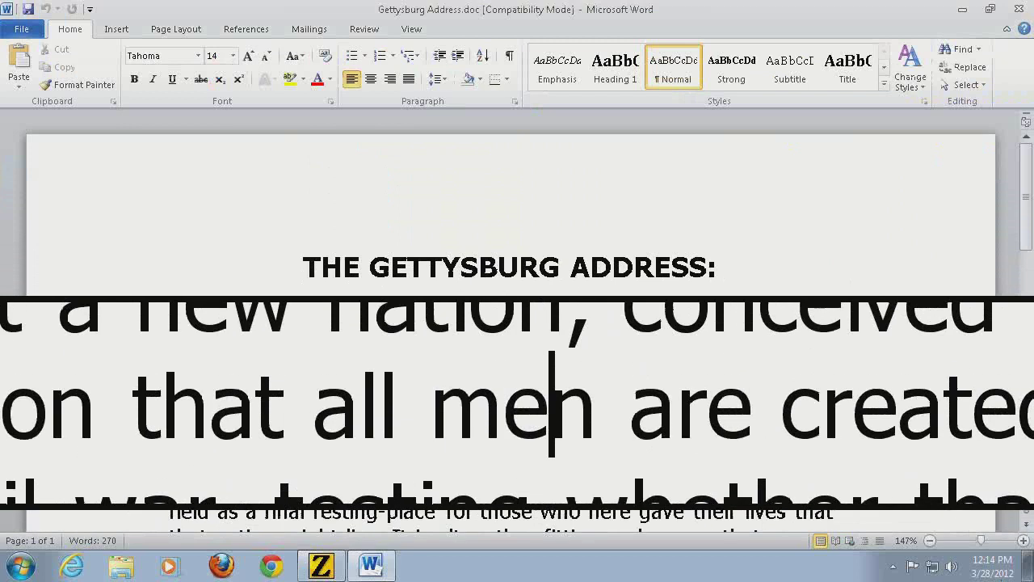
key(Up)
key(Up)
key(Up)
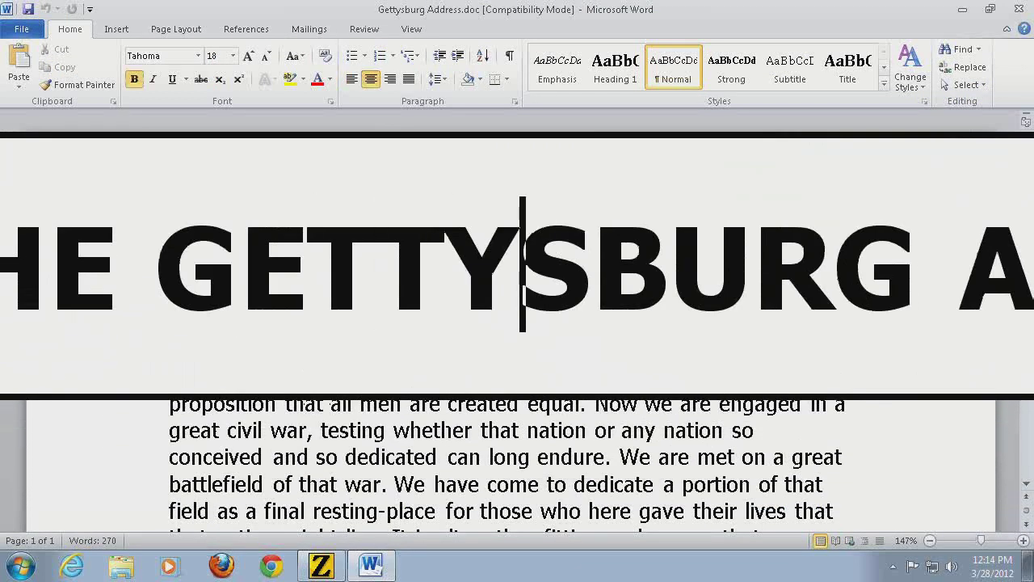
- Move the text cursor along the title "THE GETTYSBURG ADDRESS:" to its end
key(Right)
key(Right)
key(Right)
key(Right)
key(Right)
key(Right)
key(Right)
key(Right)
key(Right)
key(Right)
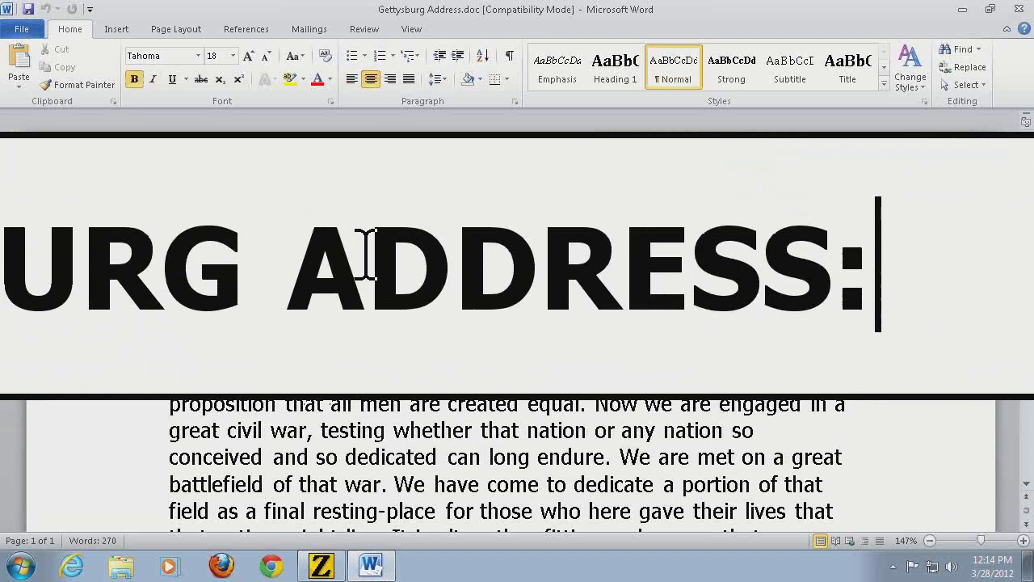
- Follow the body text with the text cursor from the first line down past the "We are met on a great" line
key(Down)
key(Down)
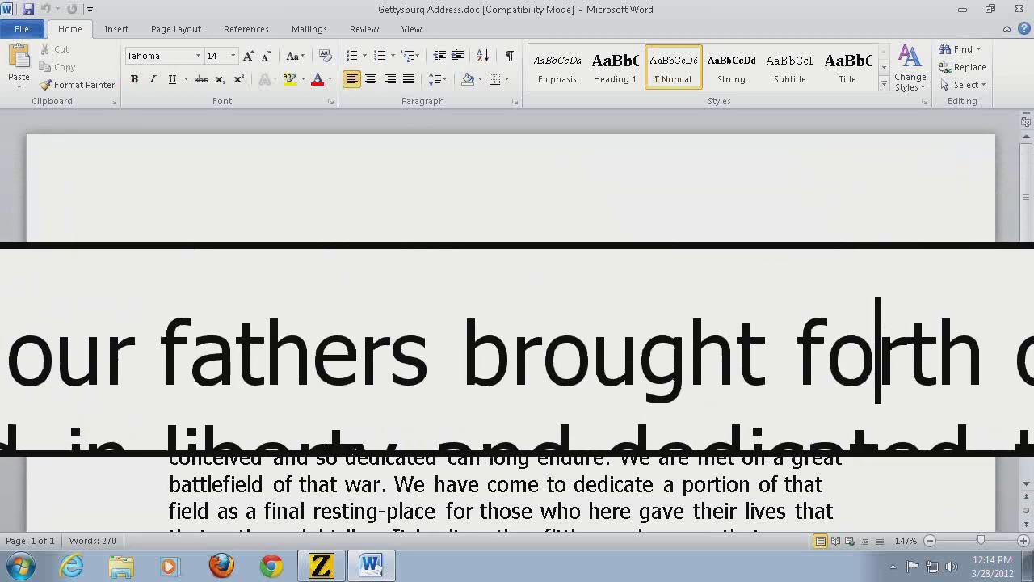
key(Right)
key(Right)
key(Right)
key(Right)
key(Right)
key(Down)
key(Down)
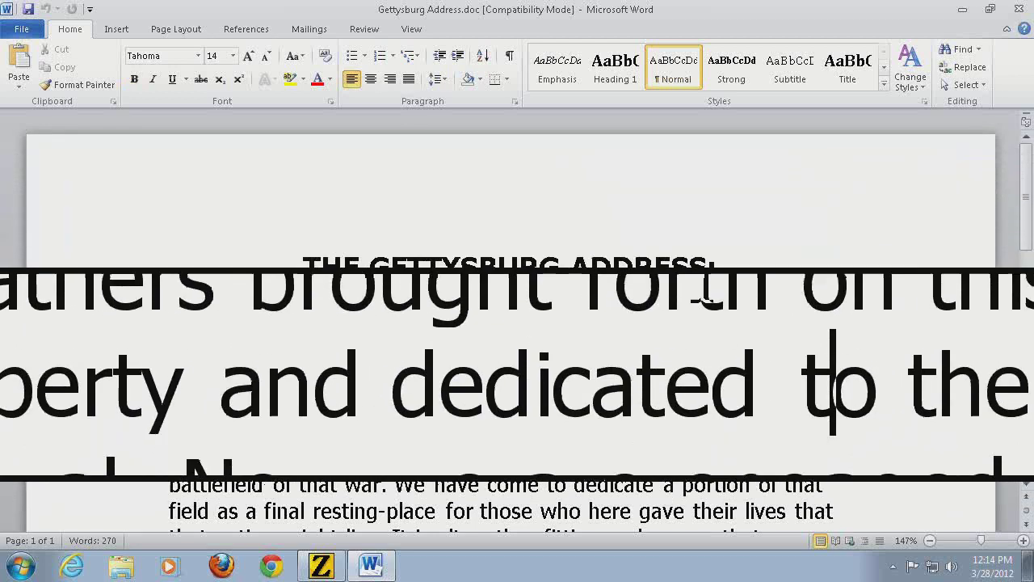
key(Down)
key(Down)
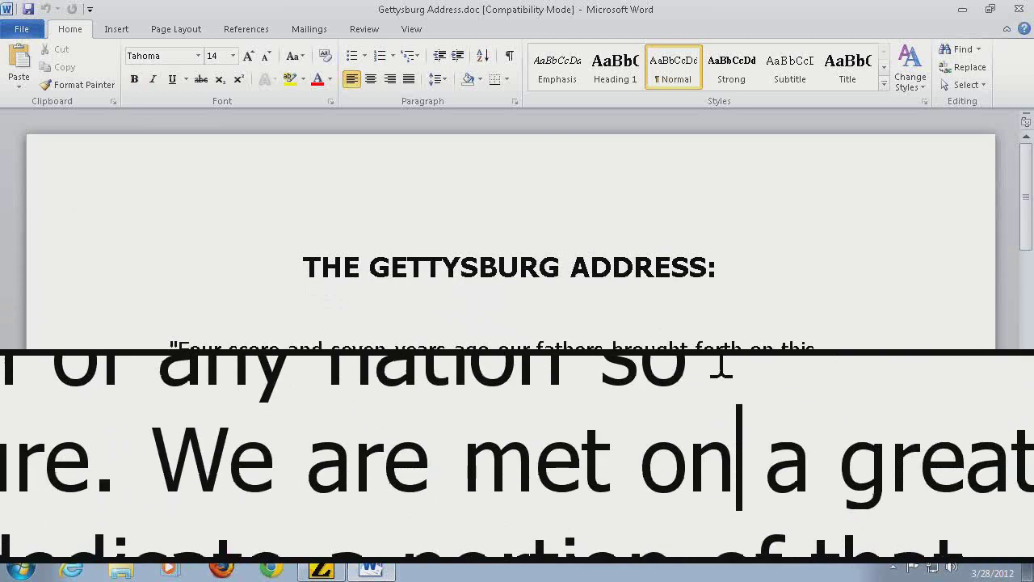
key(Down)
- Move the text cursor line by line back up to the title and put it at the start of the title
key(Up)
key(Up)
key(Up)
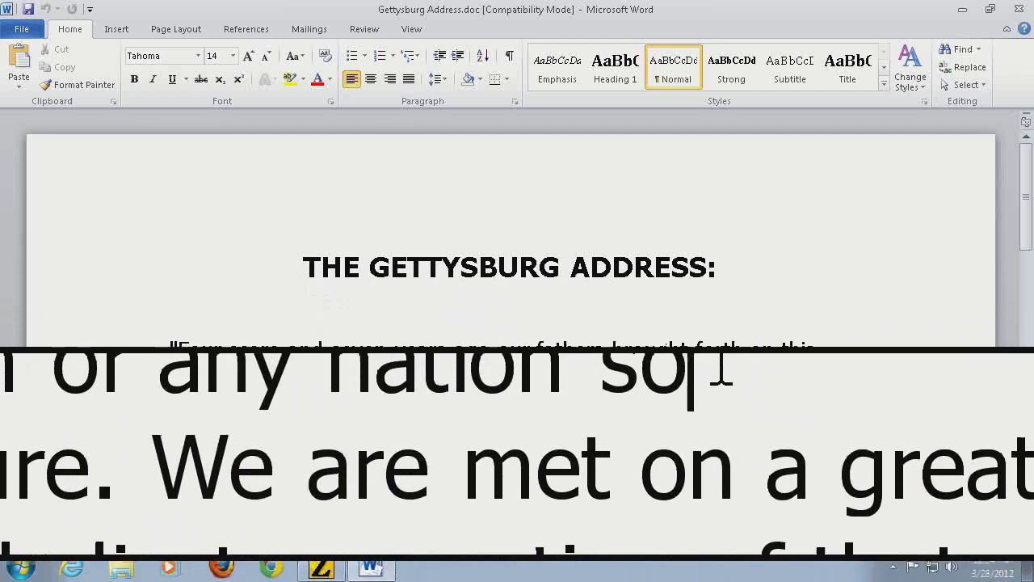
key(Up)
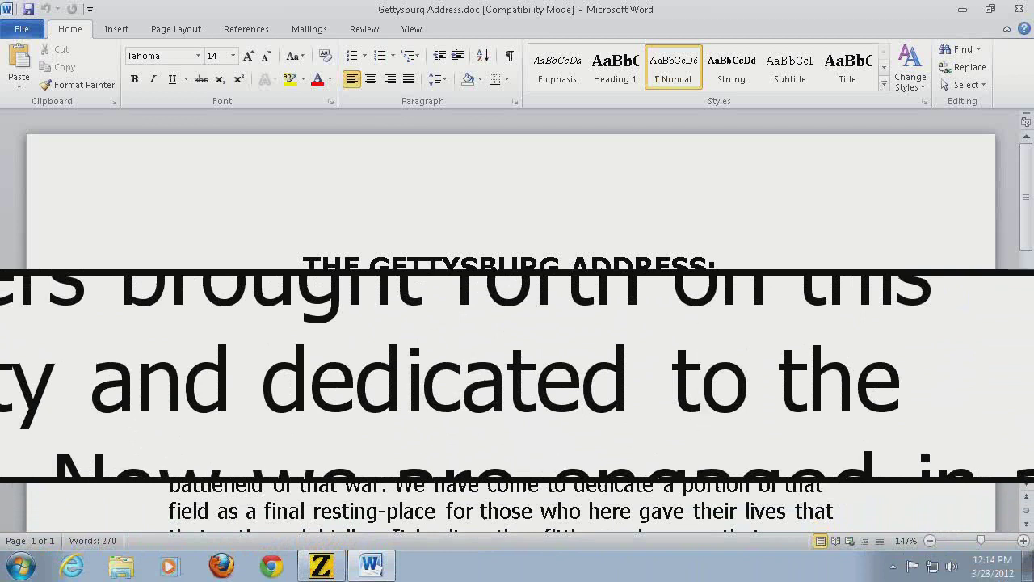
key(Up)
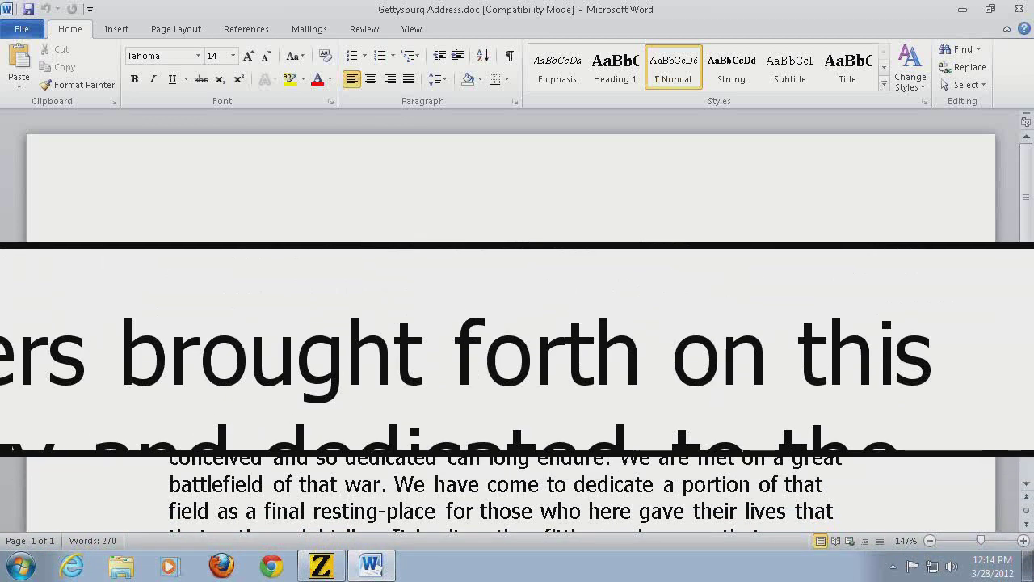
key(Up)
key(Up)
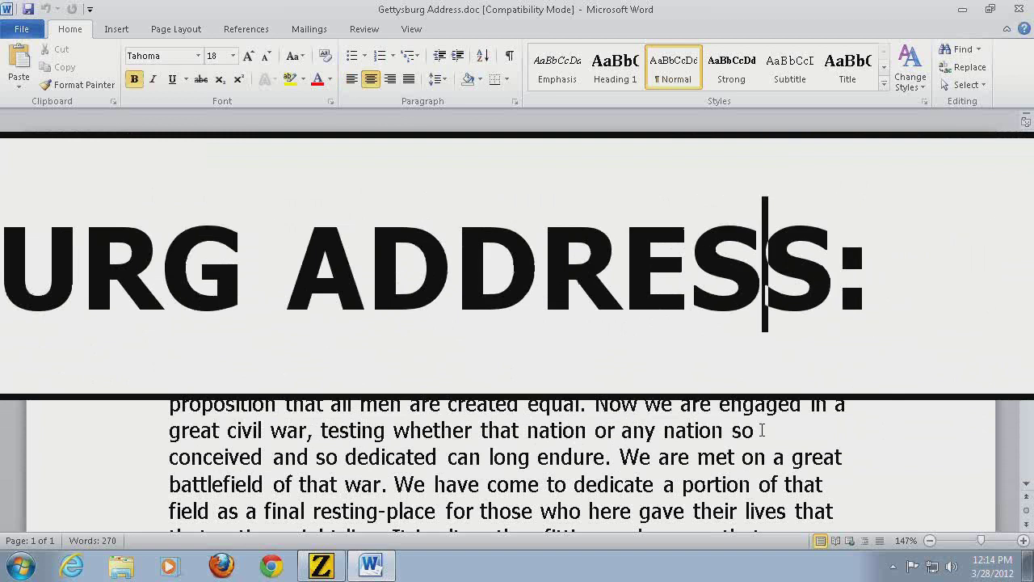
key(Home)
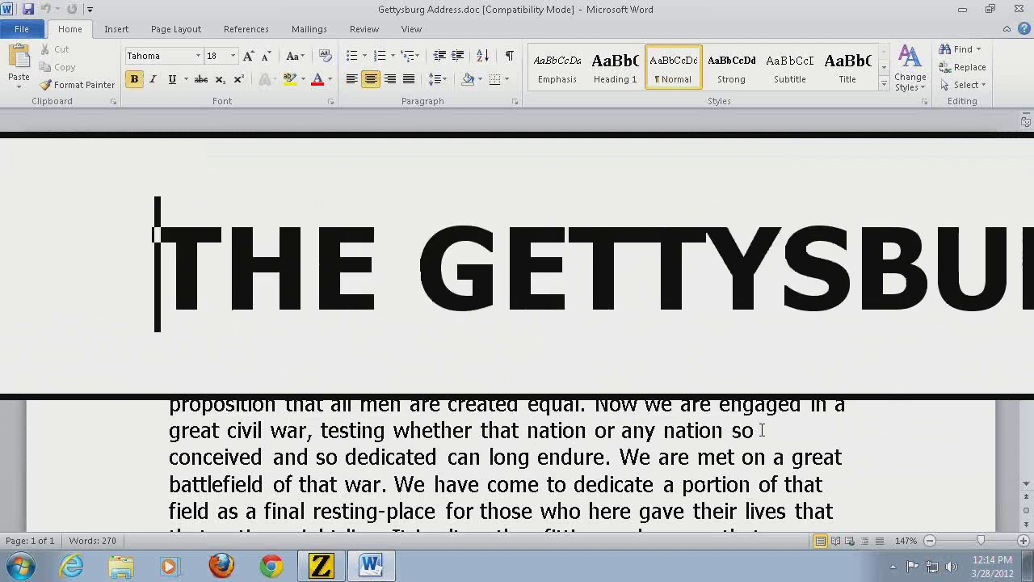
- Move the text cursor down to the first body line and back up to the title
key(Down)
key(Down)
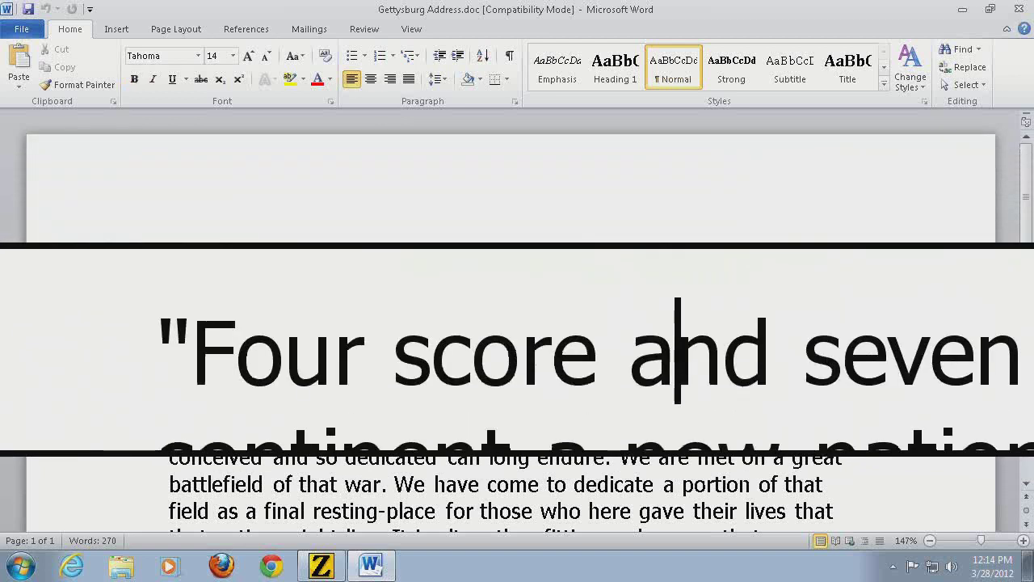
key(Up)
key(Up)
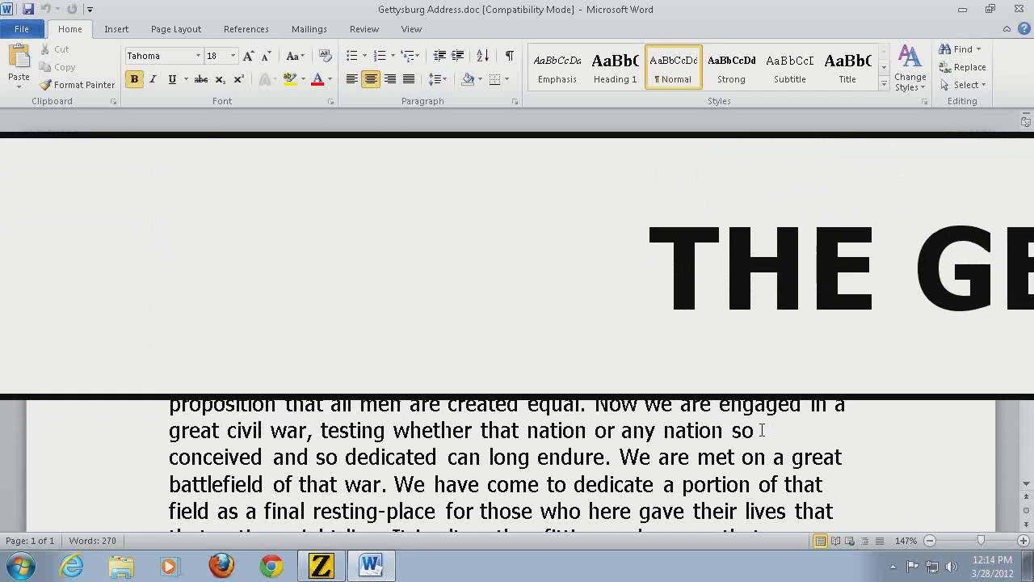
- Track the text cursor rightward through the title's letters and down into the body text below
key(Right)
key(Right)
key(Right)
key(Right)
key(Right)
key(Right)
key(Right)
key(Right)
key(Right)
key(Right)
key(Right)
key(Right)
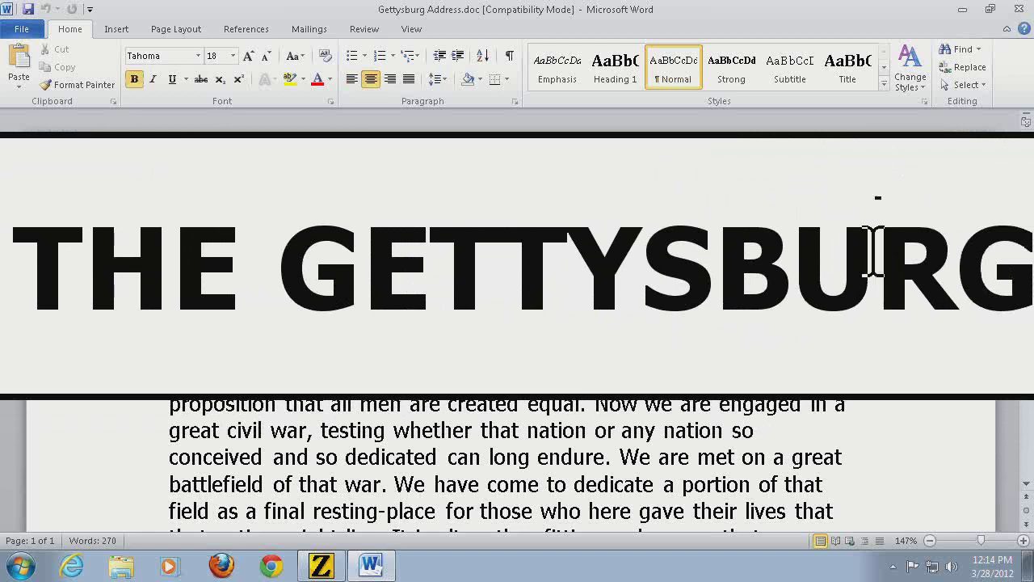
key(Down)
key(Down)
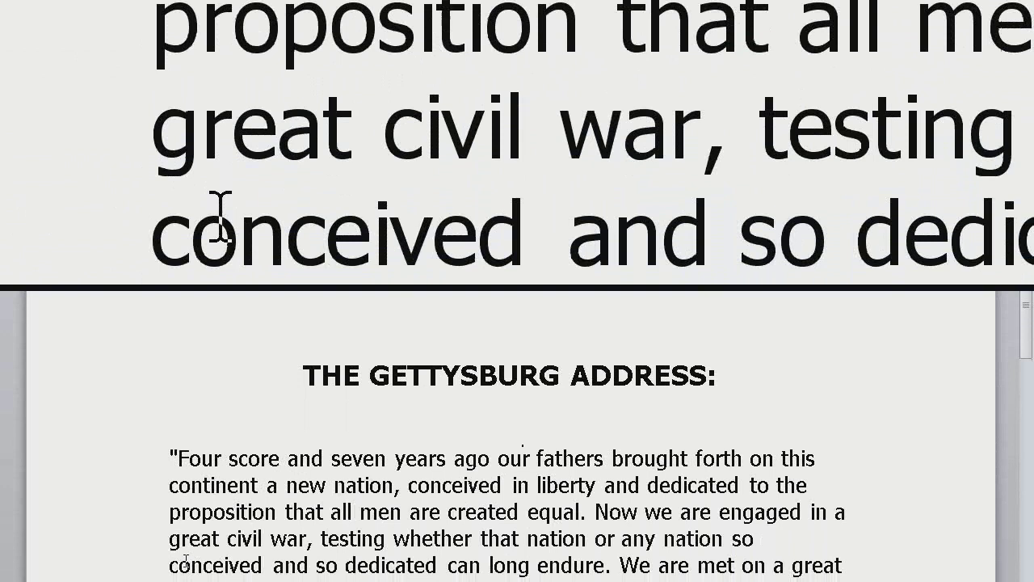
- Change the zoom window from top-docked to left-docked, and return it to Full
key(Caps_Lock+w)
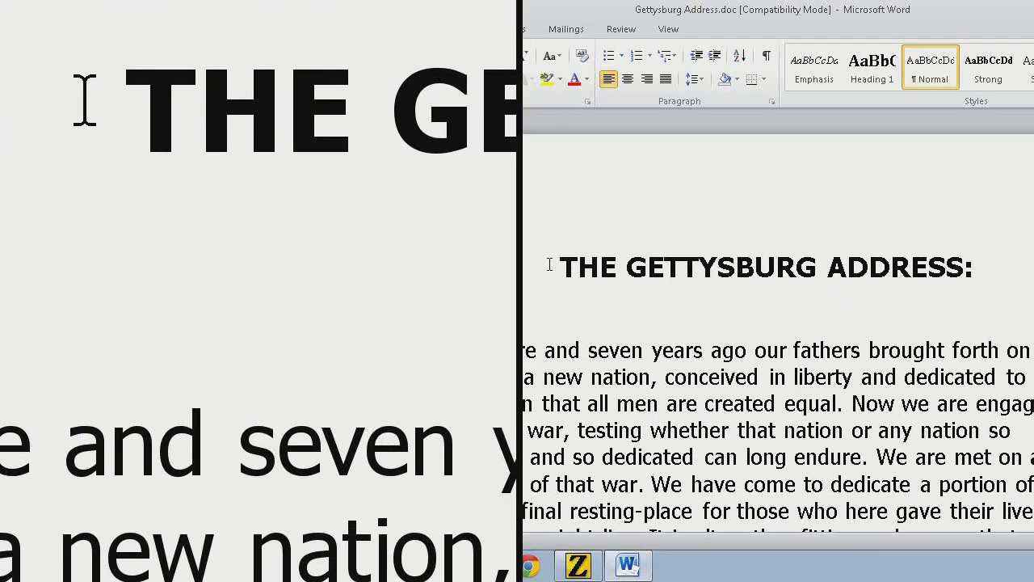
key(alt+shift+w)
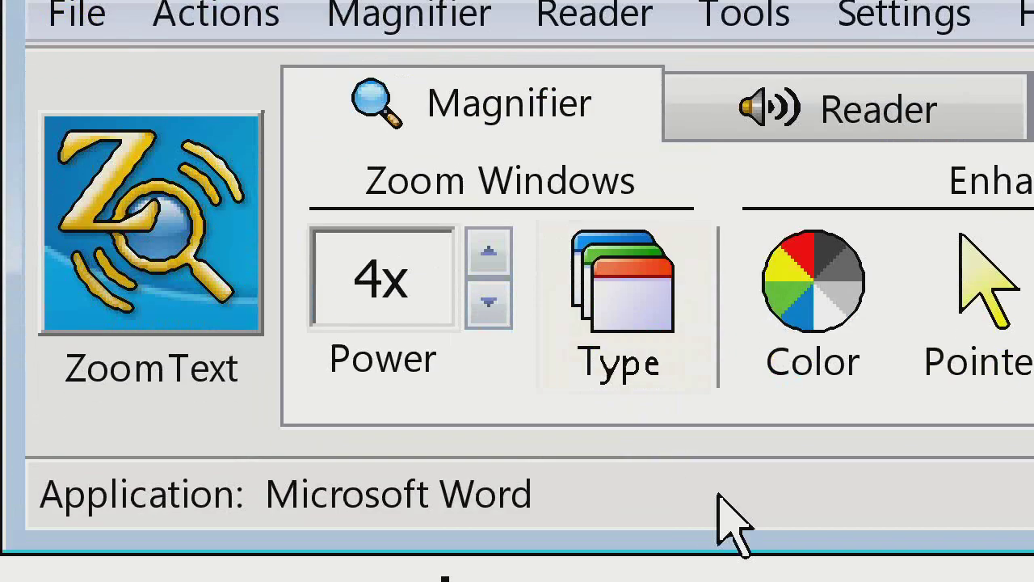
- Create a new freeze window around the date and time at the end of the taskbar
click(646, 317)
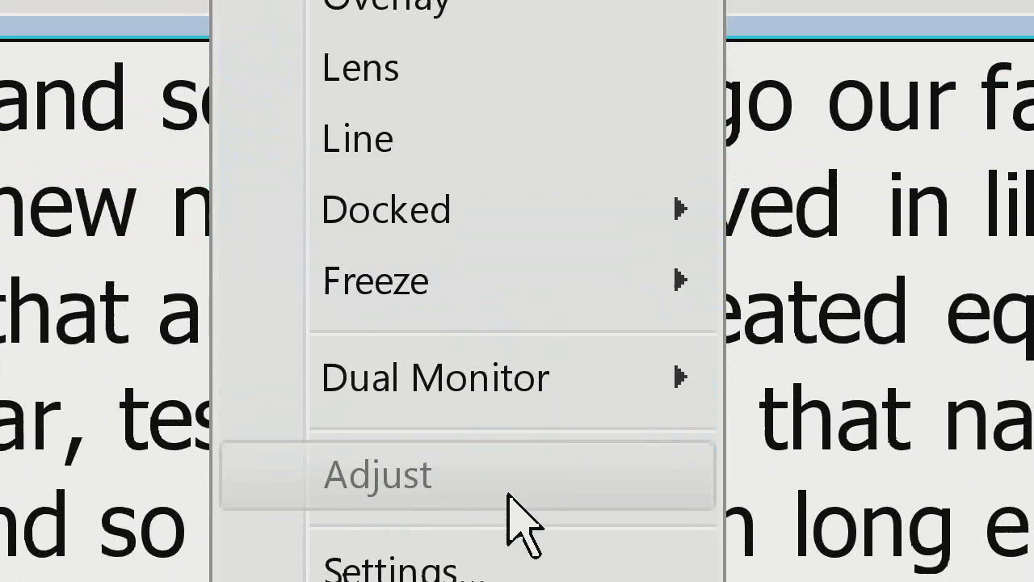
mouse_move(521, 404)
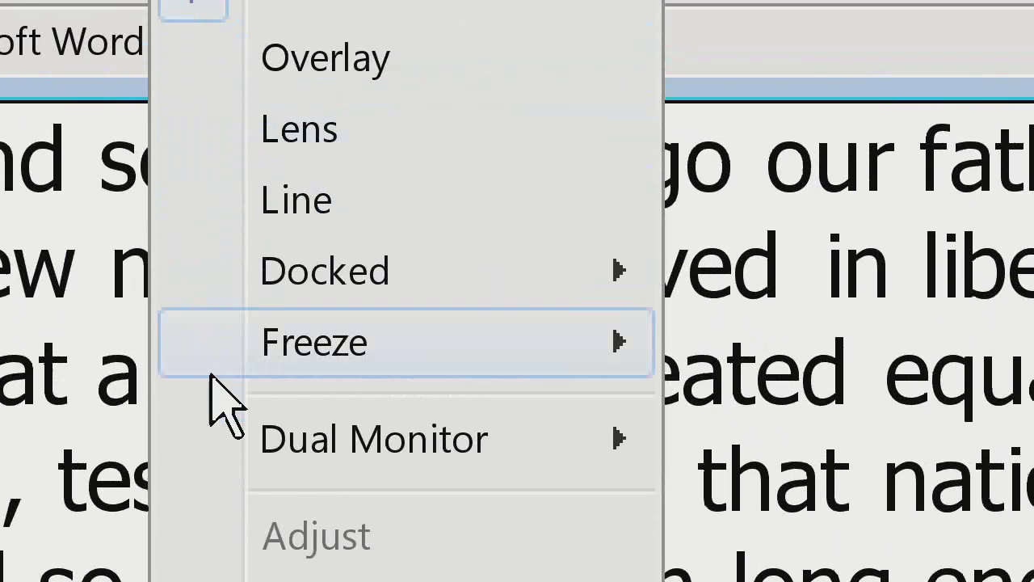
mouse_move(298, 347)
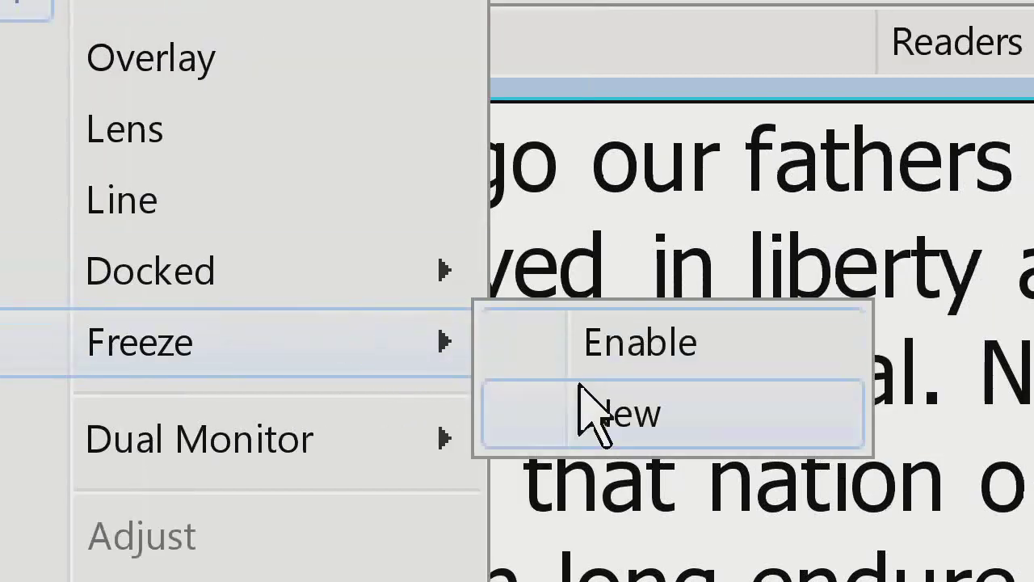
click(590, 412)
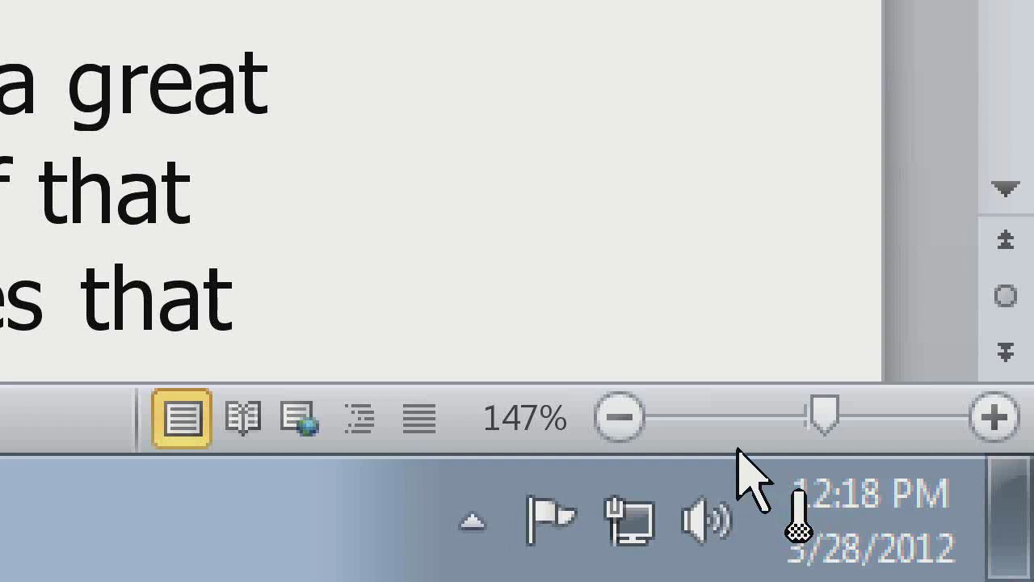
mouse_move(754, 458)
mouse_down()
mouse_move(907, 581)
mouse_move(989, 581)
mouse_up()
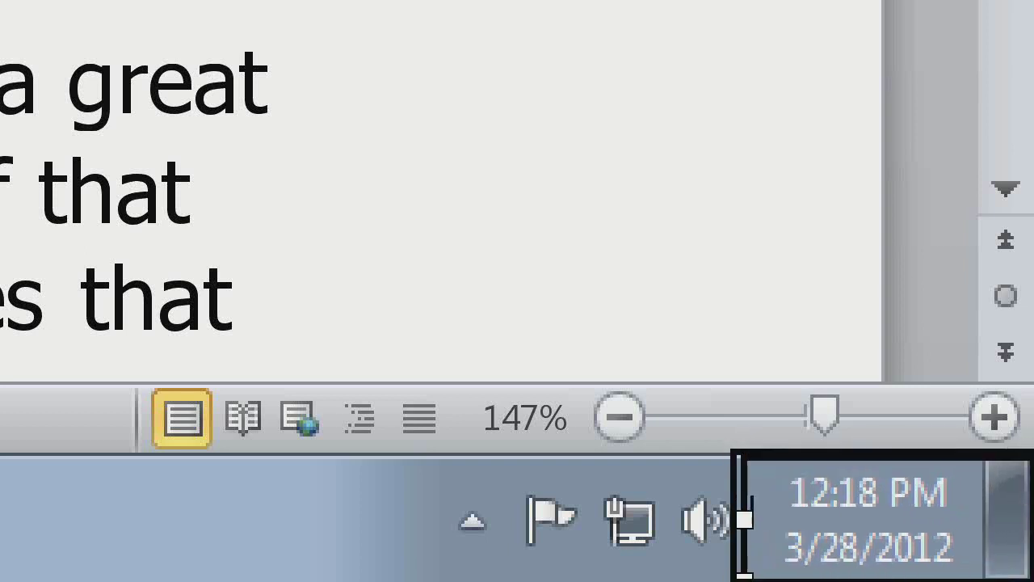
- Move the freeze window up to the upper-right area of the screen and finish adjusting it
click(820, 495)
drag(820, 494, 838, 107)
click(849, 97)
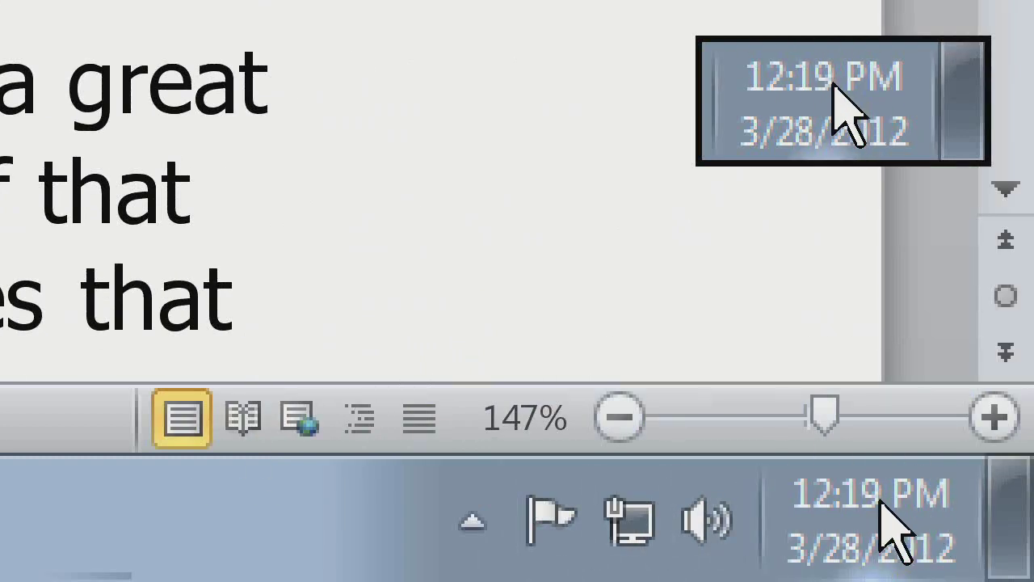
- Expand the taskbar's height by one row and shrink it back to a single row
drag(383, 462, 374, 323)
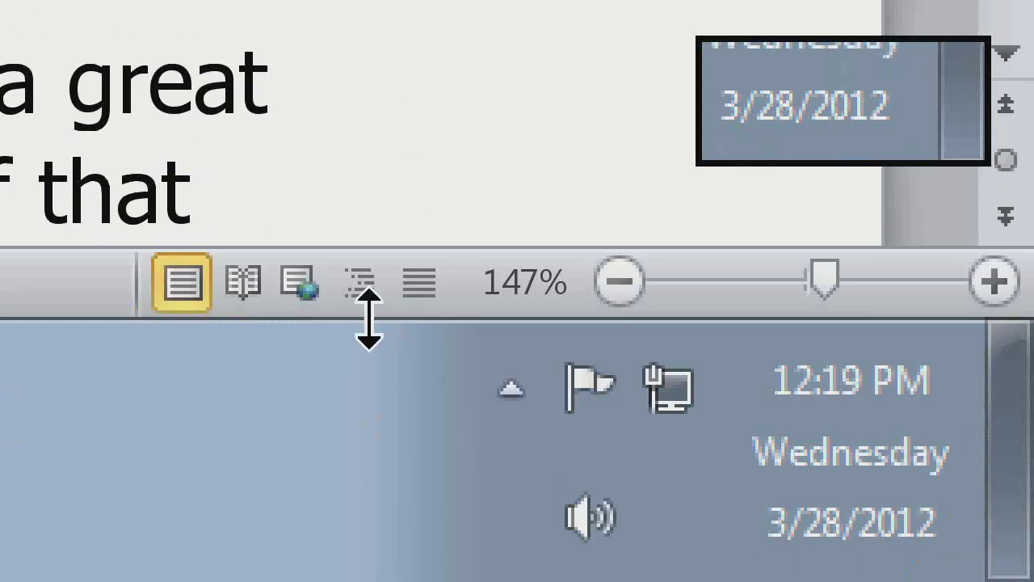
drag(369, 312, 324, 445)
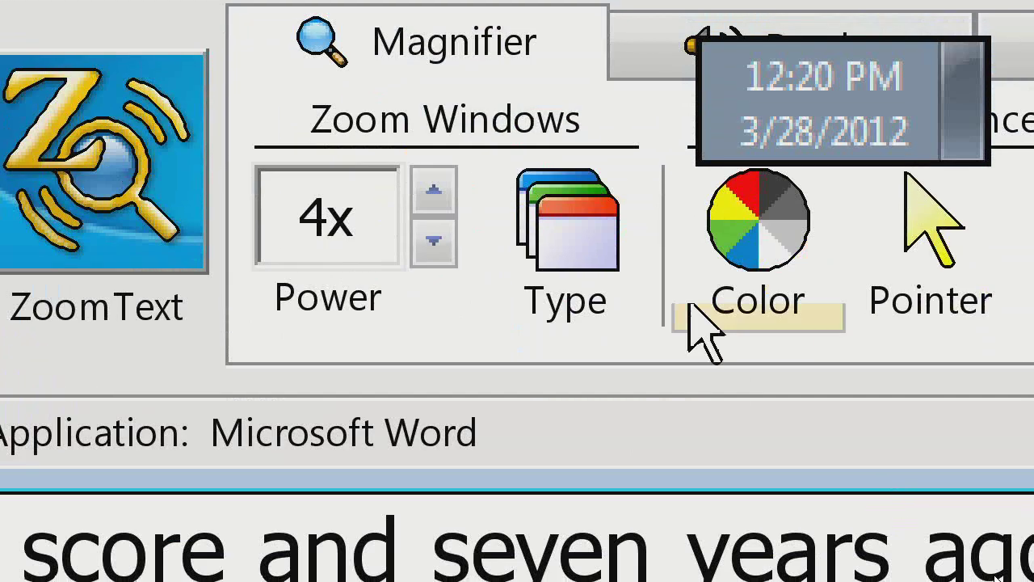
- Disable the freeze window that shows the time and date
click(601, 265)
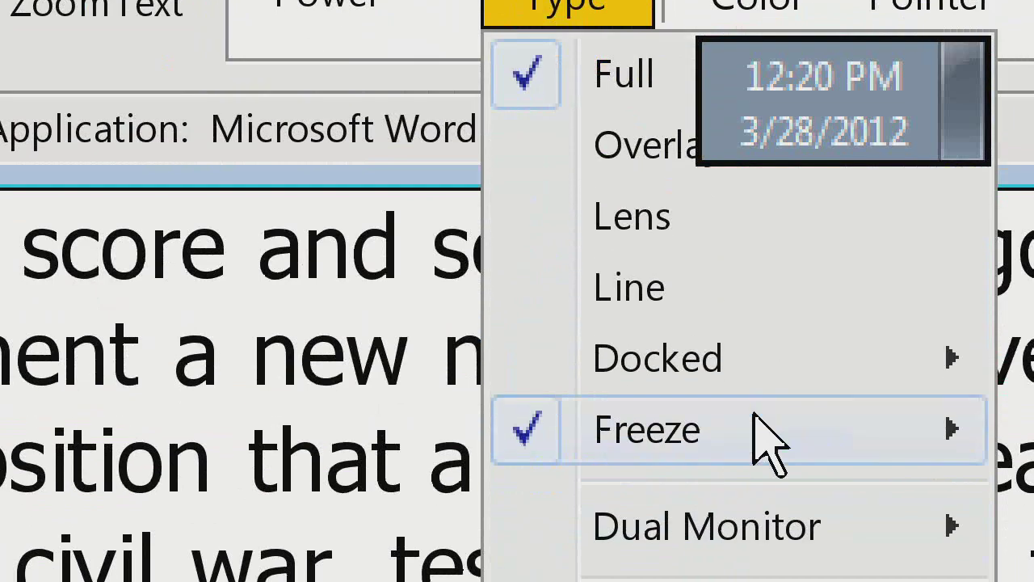
mouse_move(759, 440)
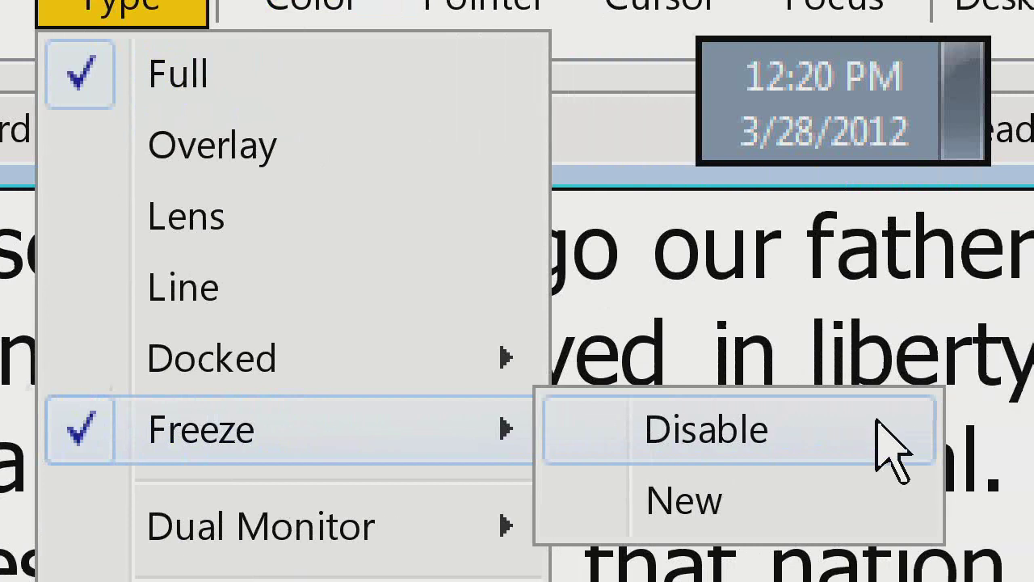
click(832, 444)
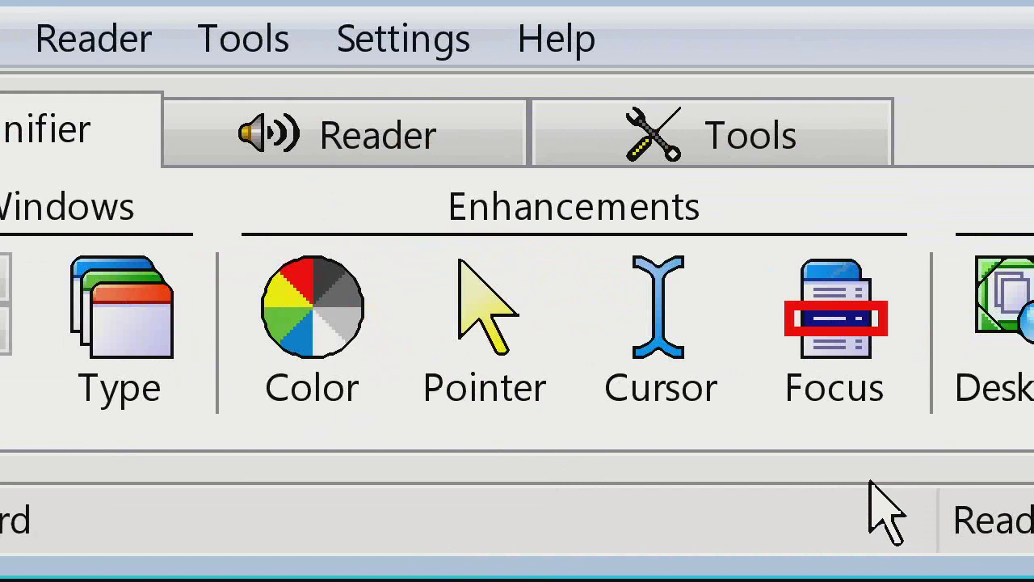
- Apply the Invert Brightness colour scheme to the magnified view
click(354, 400)
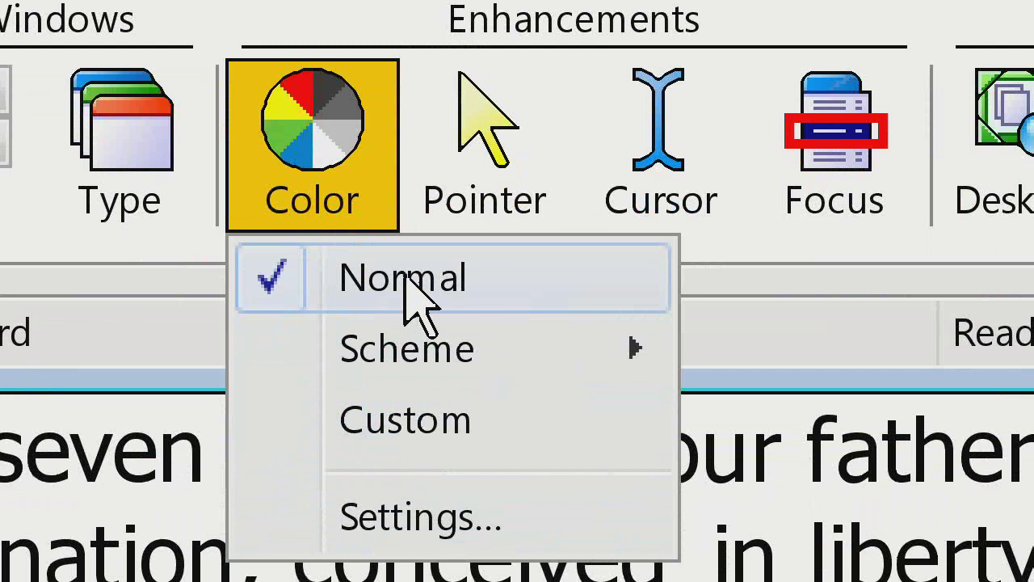
mouse_move(423, 369)
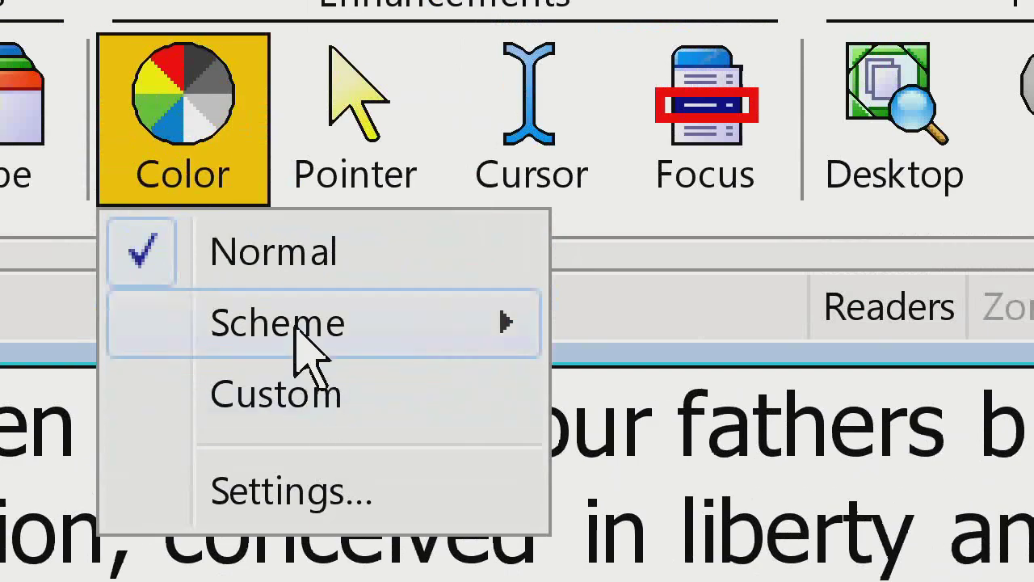
mouse_move(368, 162)
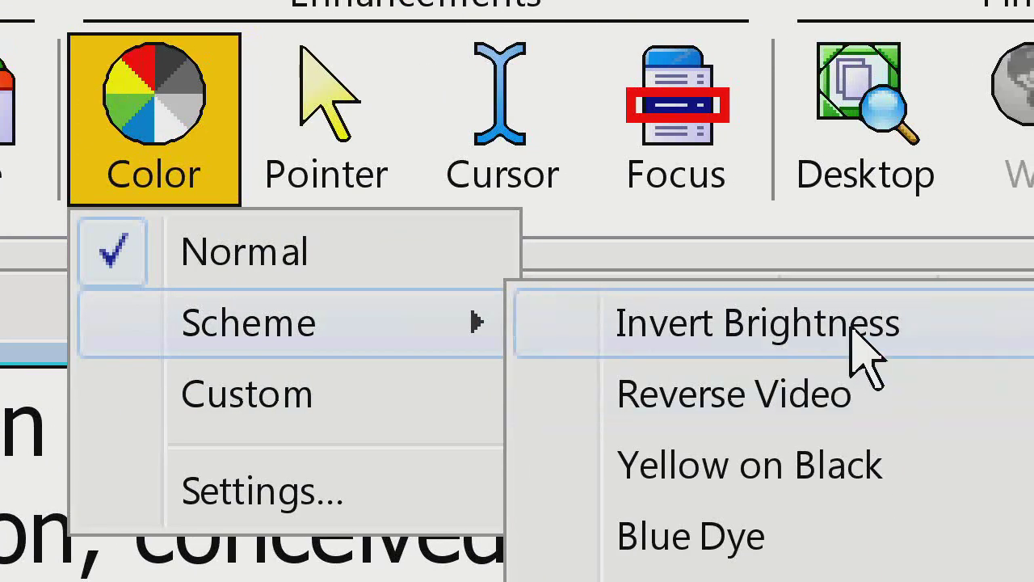
click(868, 347)
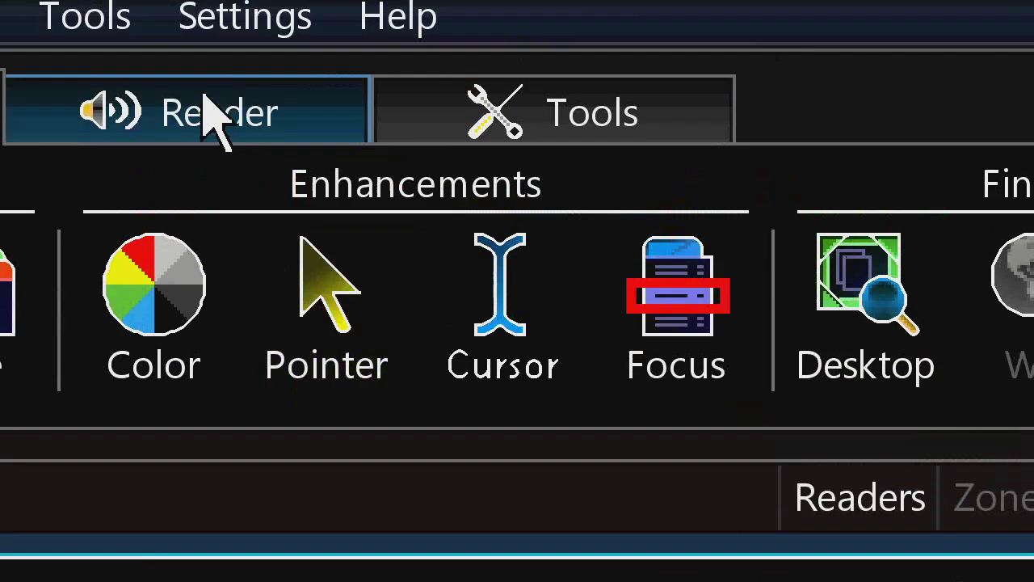
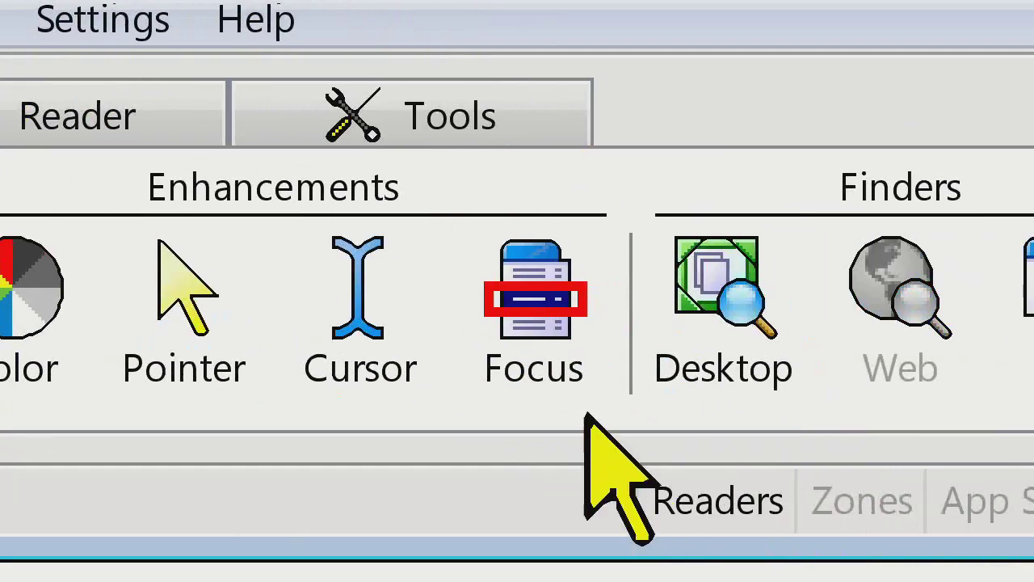
- Apply the Red Rectangle scheme to the focus enhancement
click(522, 380)
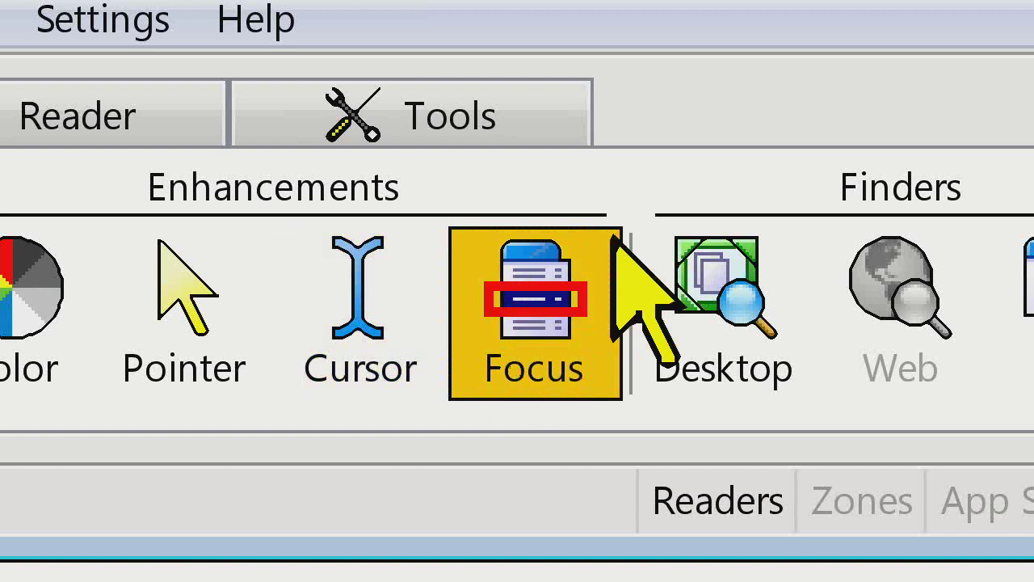
click(577, 303)
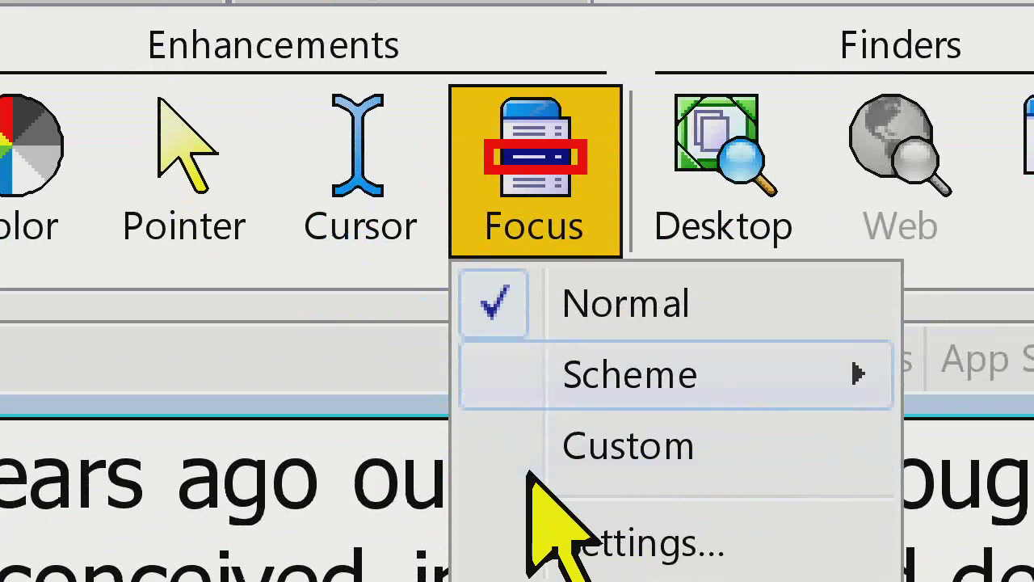
key(Down)
key(Down)
key(Up)
key(Up)
key(Up)
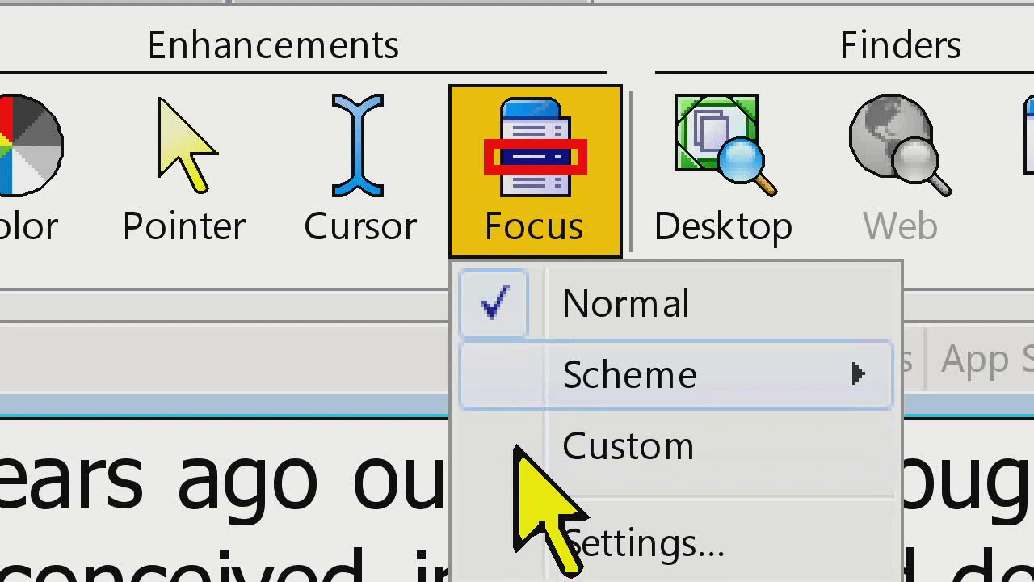
key(Down)
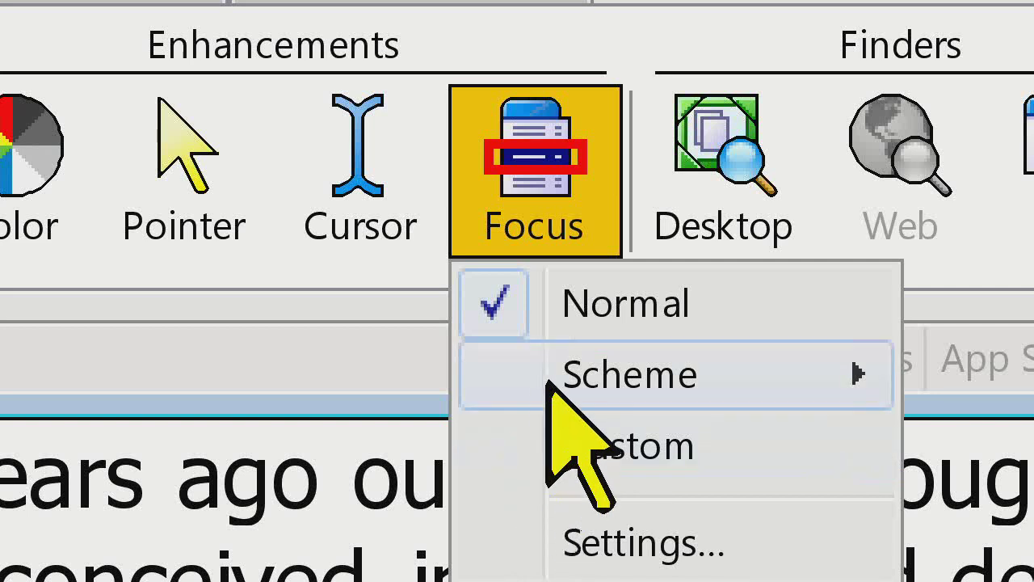
mouse_move(547, 378)
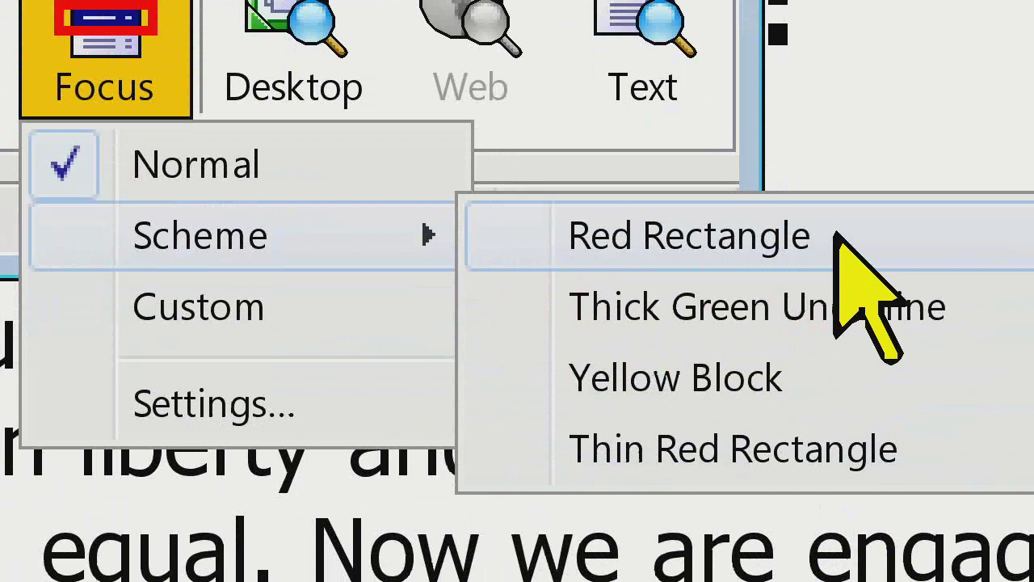
click(855, 236)
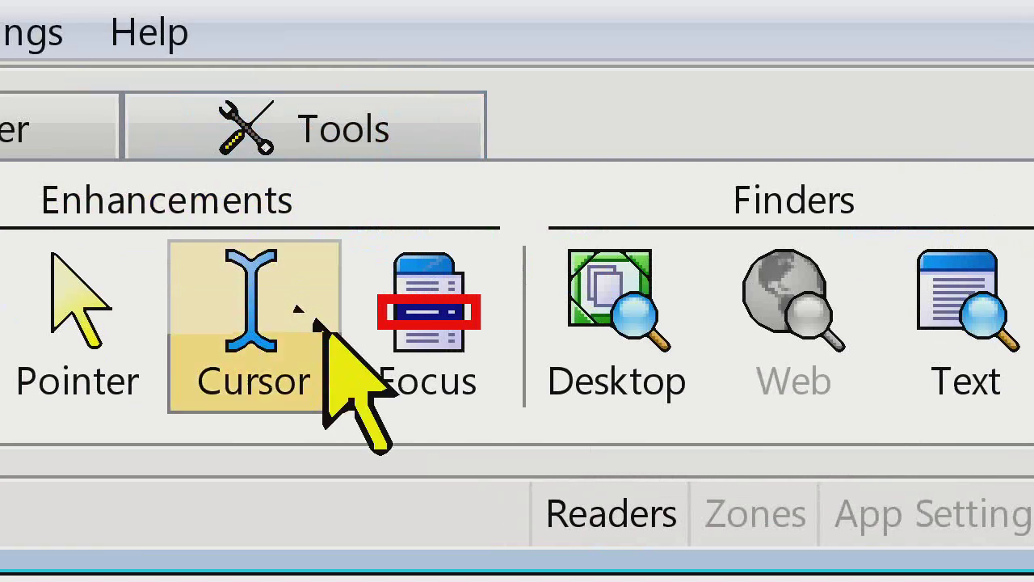
- Move the highlight up and down through the Focus options to examine how the red rectangle tracks each entry
click(453, 299)
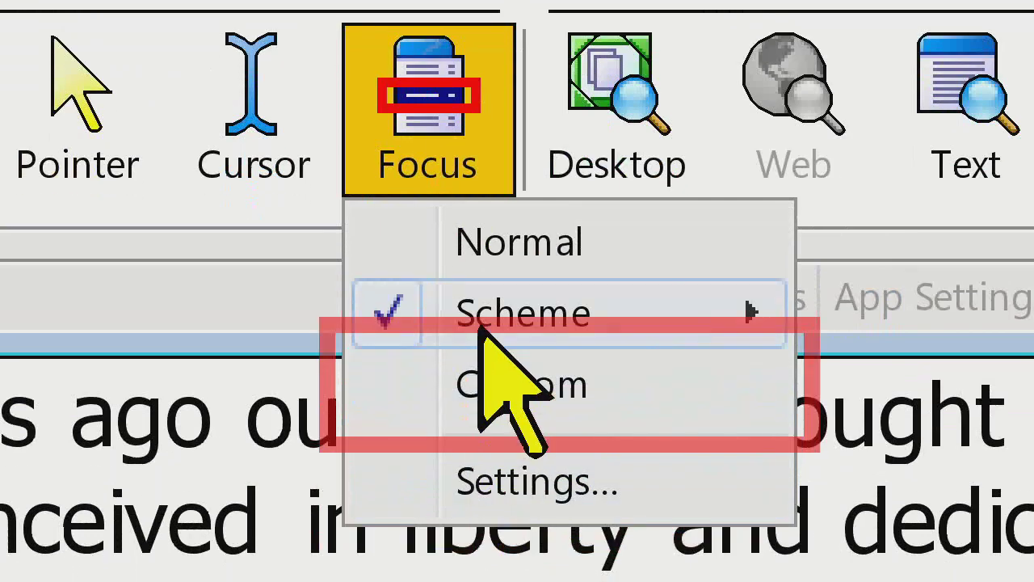
mouse_move(695, 323)
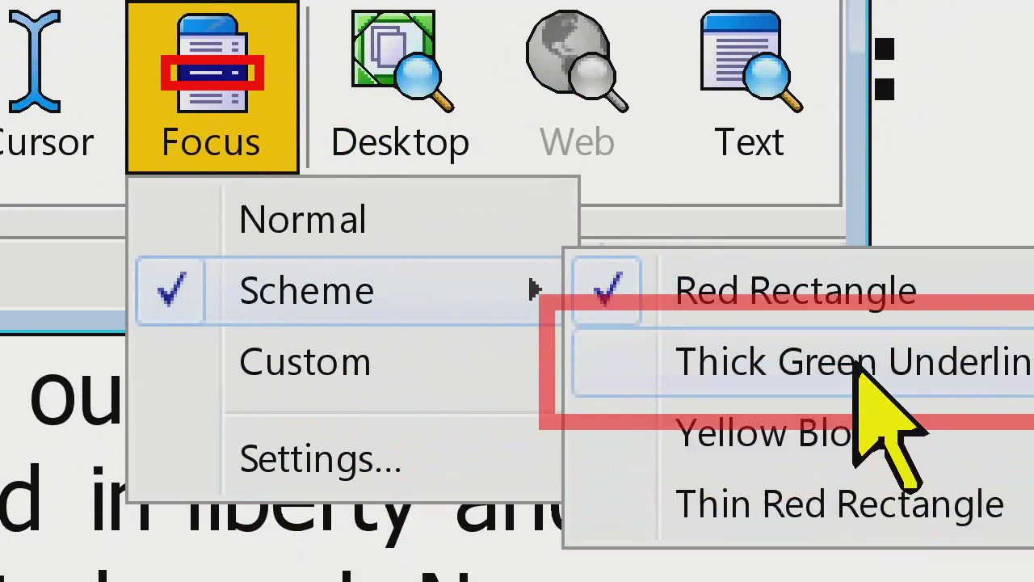
key(Left)
key(Down)
key(Down)
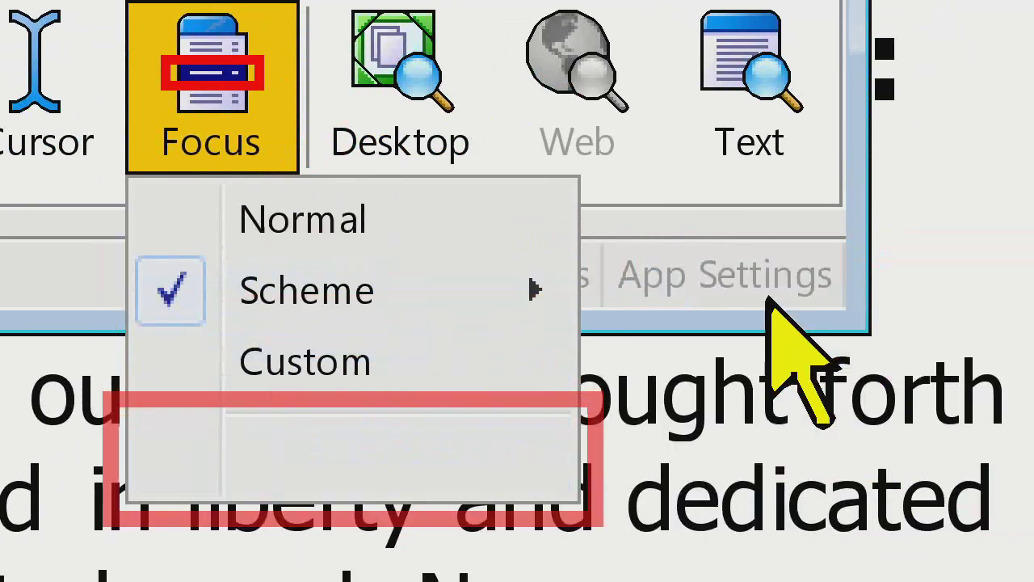
key(Up)
key(Up)
key(Up)
key(Down)
key(Down)
key(Down)
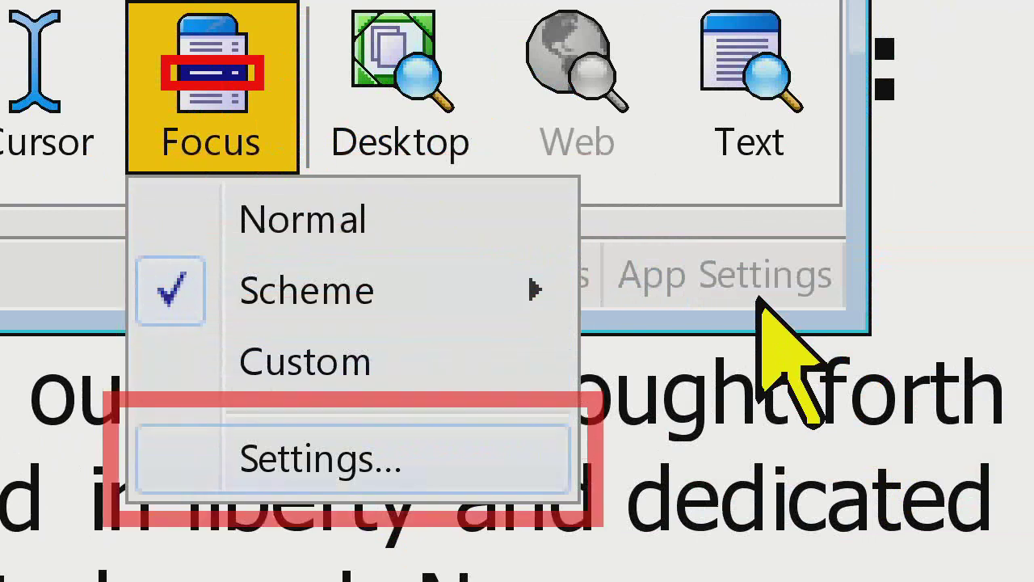
key(Up)
key(Up)
key(Up)
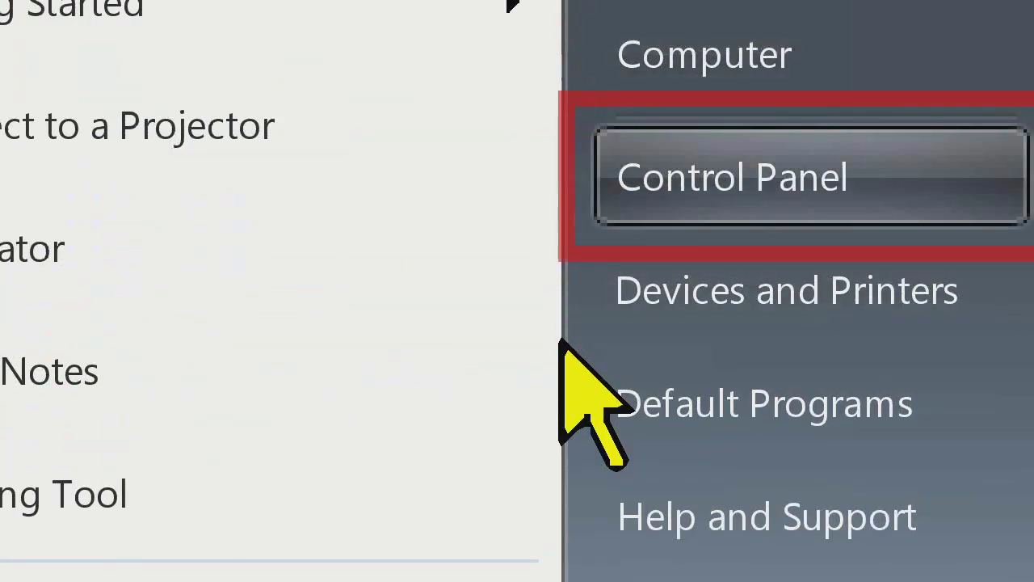
- Move the highlight among the Start menu entries around Computer and Control Panel to examine the focus tracking there
key(Down)
key(Down)
key(Down)
key(Up)
key(Up)
key(Up)
key(Up)
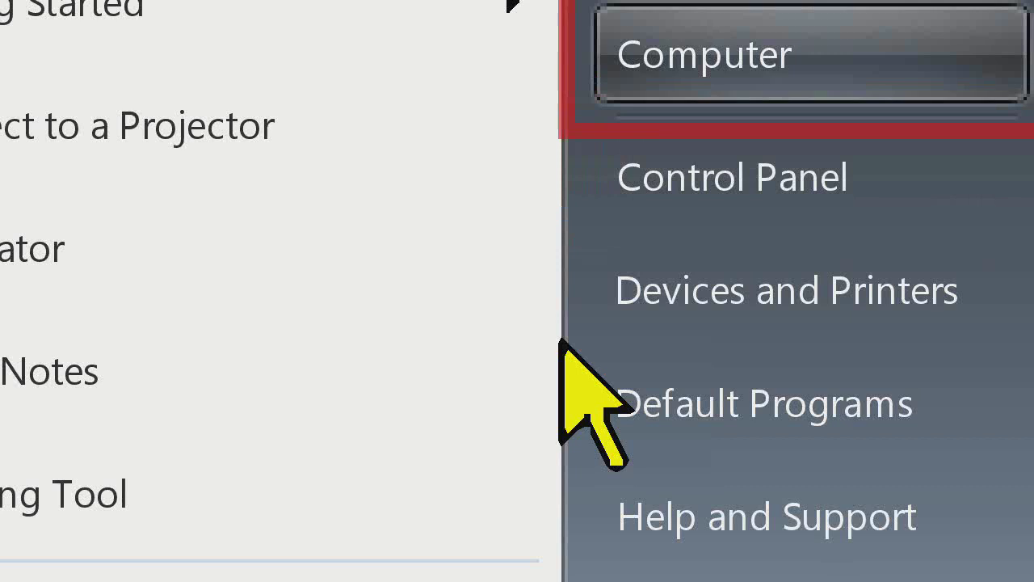
key(Up)
key(Down)
key(Down)
key(Up)
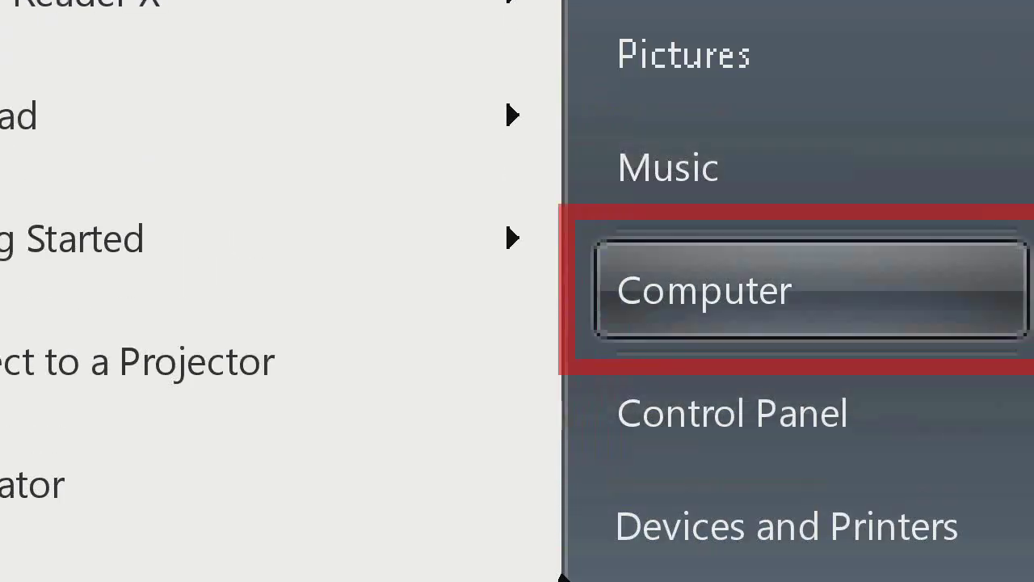
key(Up)
key(Down)
key(Down)
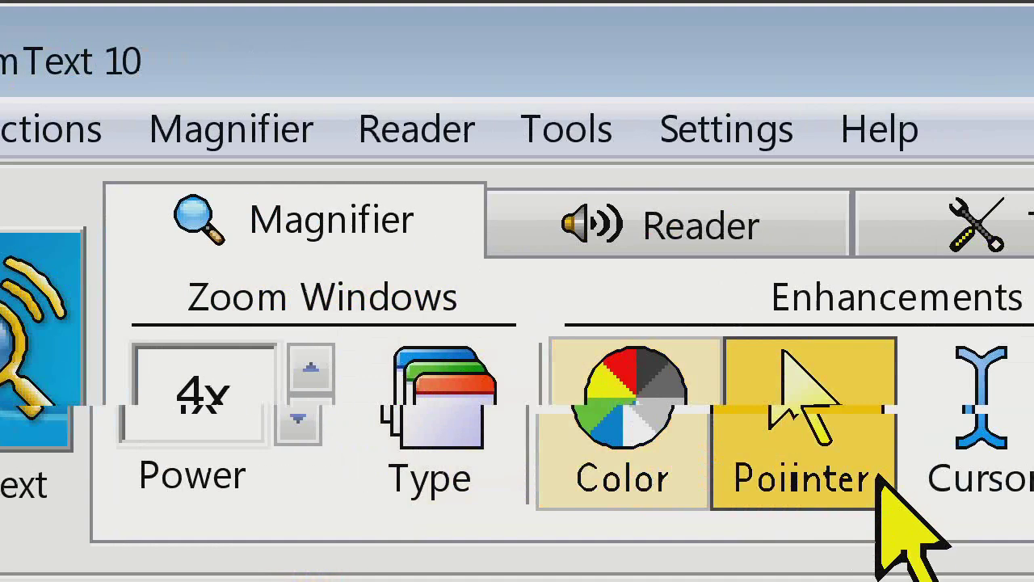
- Return the focus enhancement to Normal and open the Desktop Finder
click(826, 397)
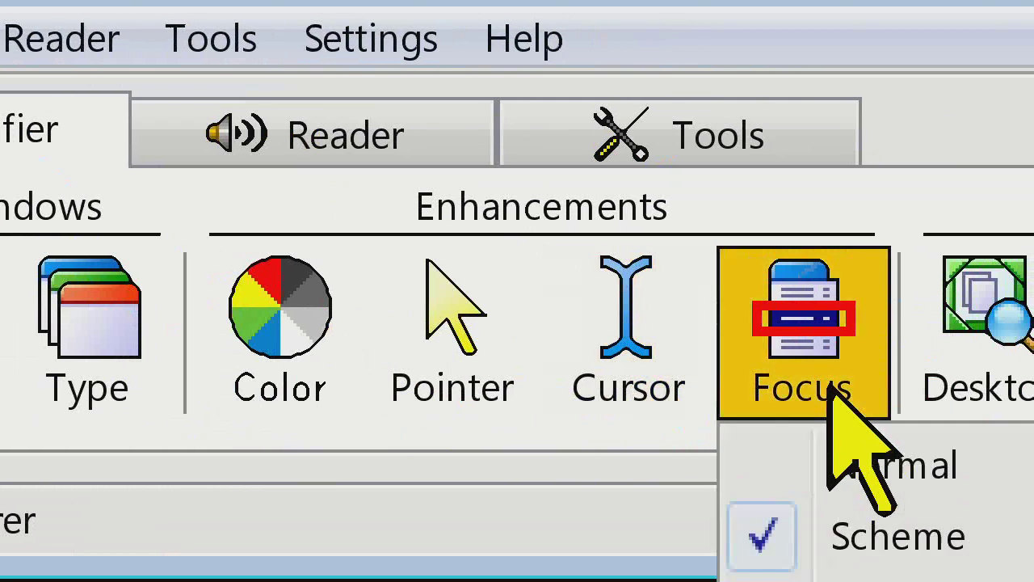
click(798, 465)
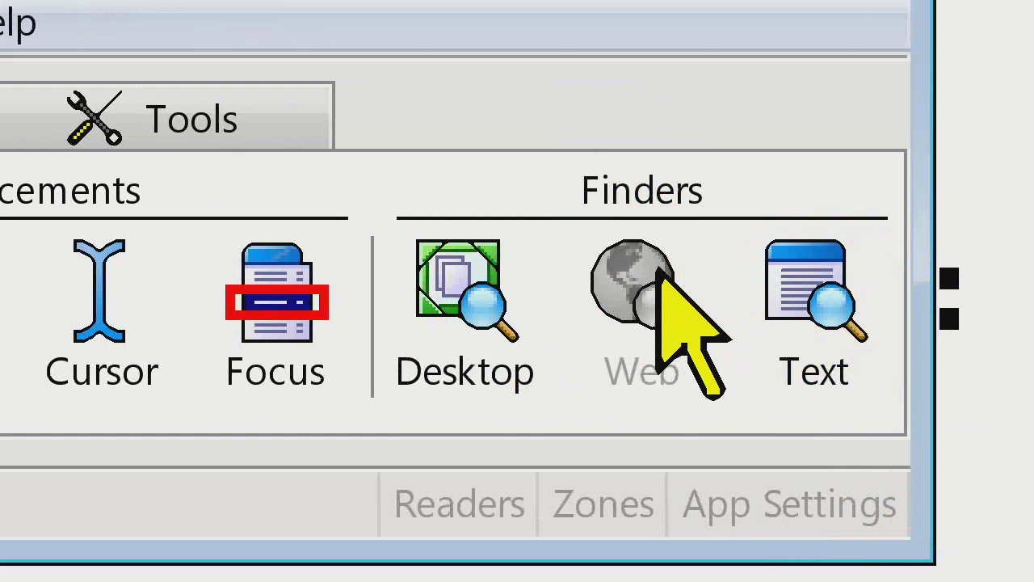
click(424, 355)
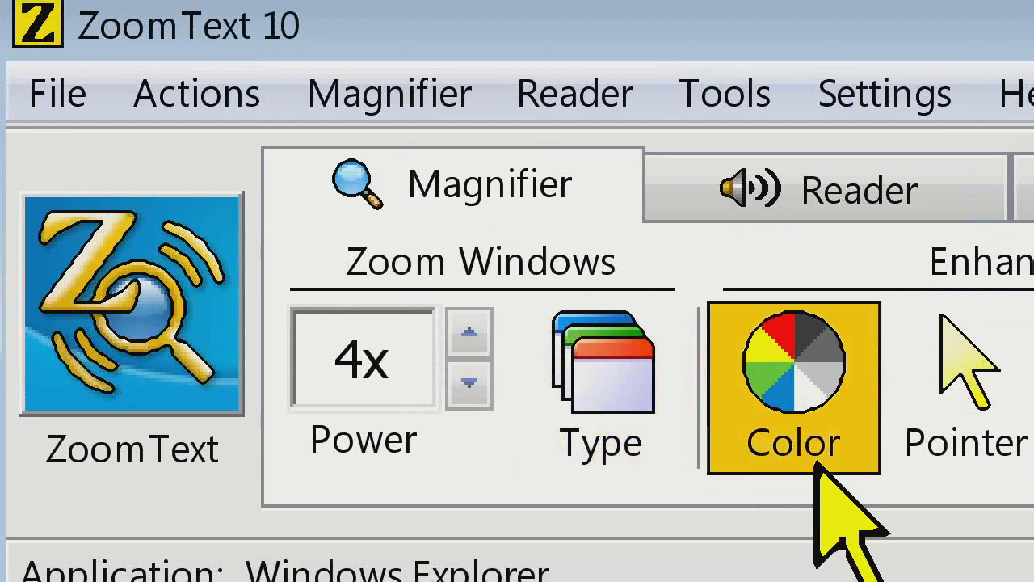
- Search the Windows Start menu for "word"
key(super)
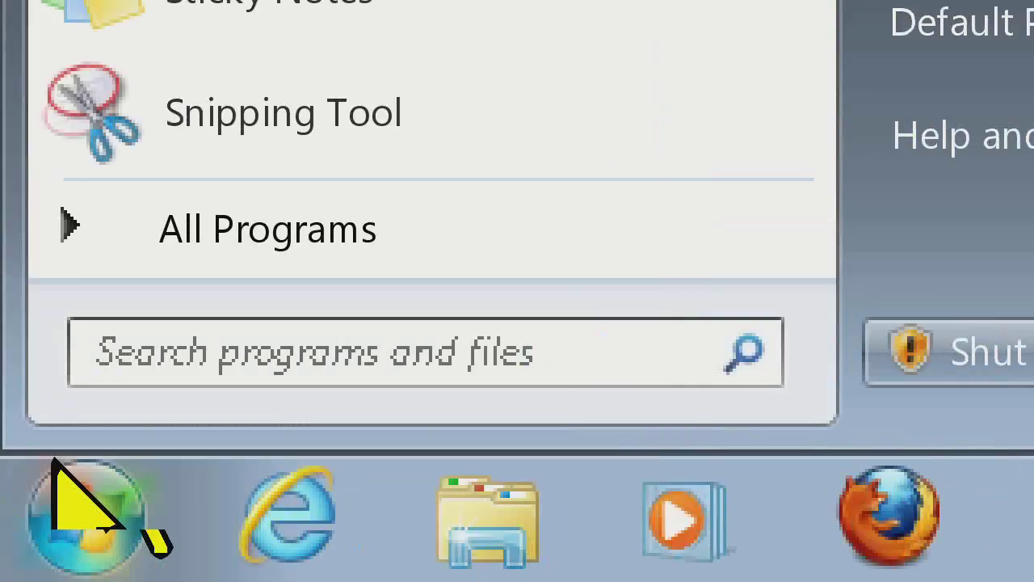
click(75, 369)
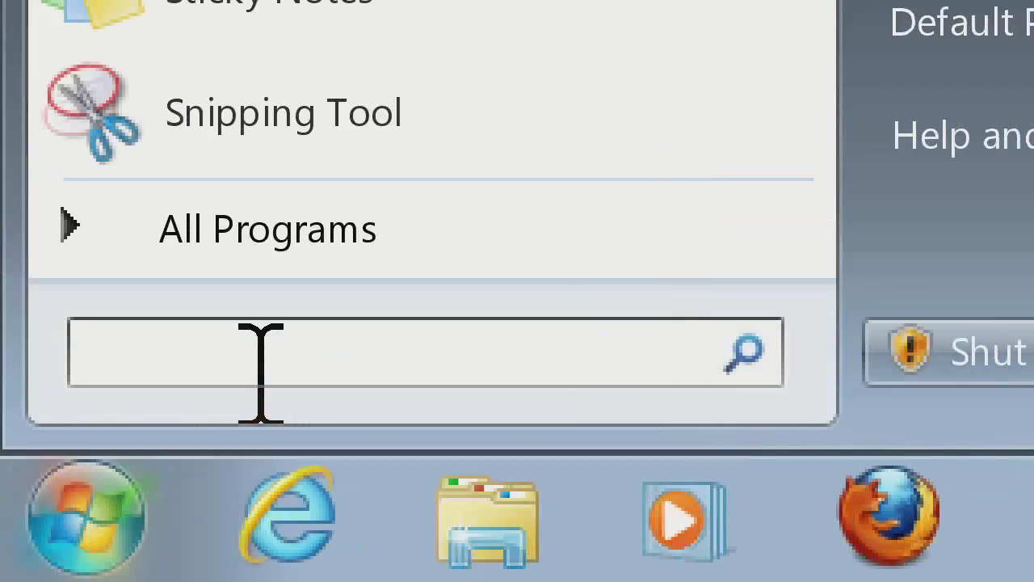
text(word)
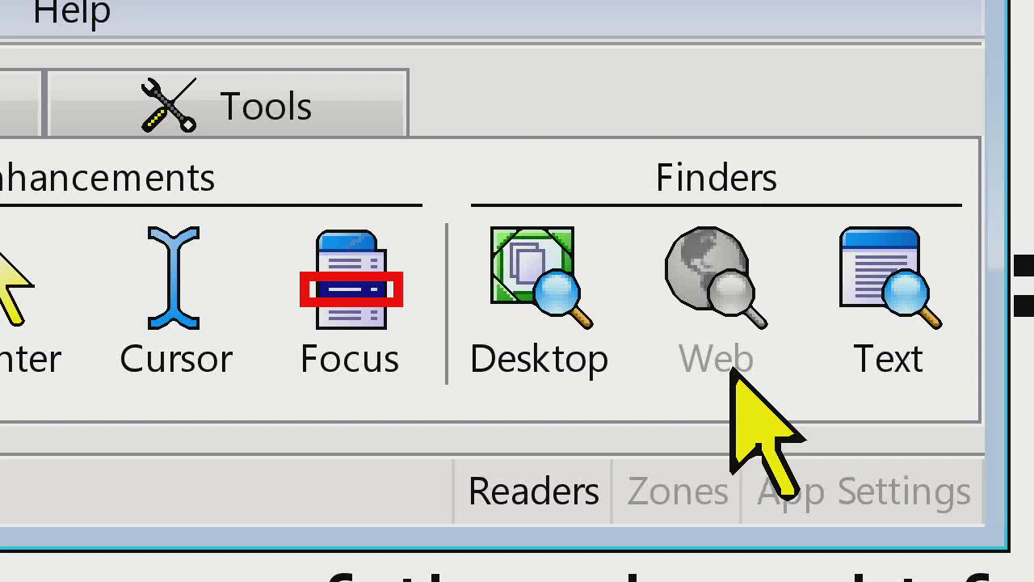
- Open the Text Finder, and view the Reader and Tools feature sets
click(870, 368)
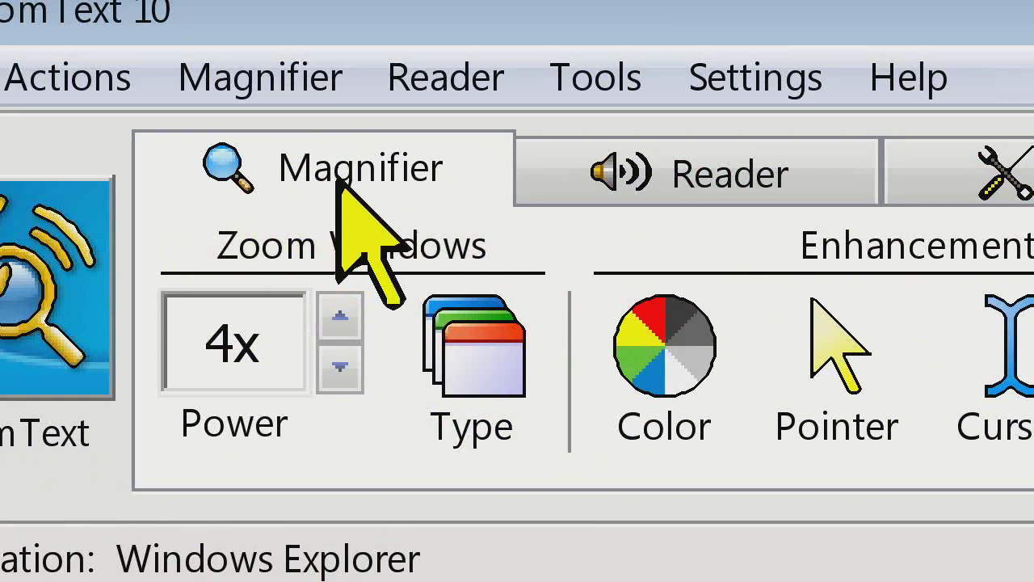
click(693, 182)
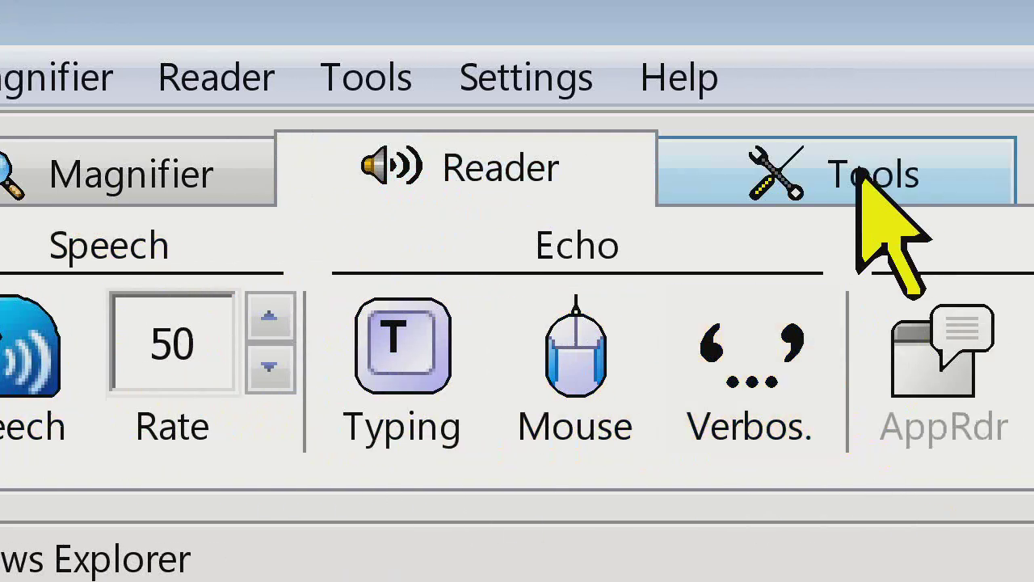
click(859, 175)
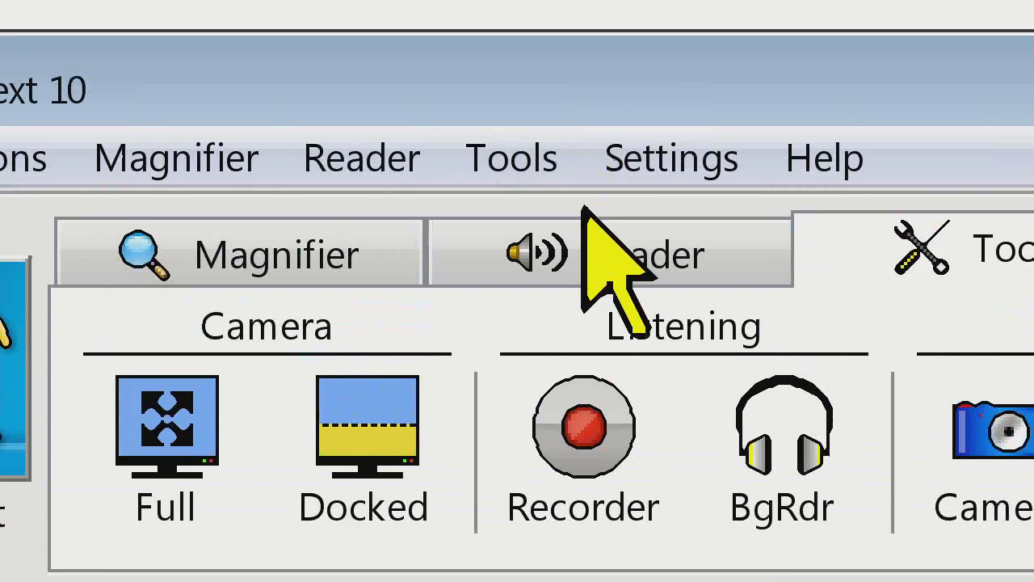
- Enable speech in the Reader features and open the Windows Start menu
click(698, 246)
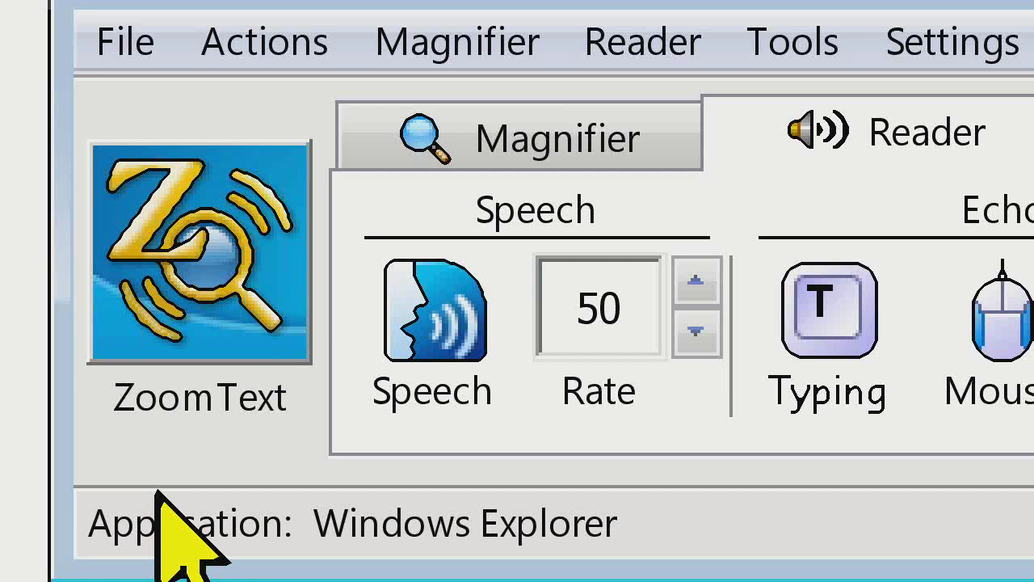
click(394, 367)
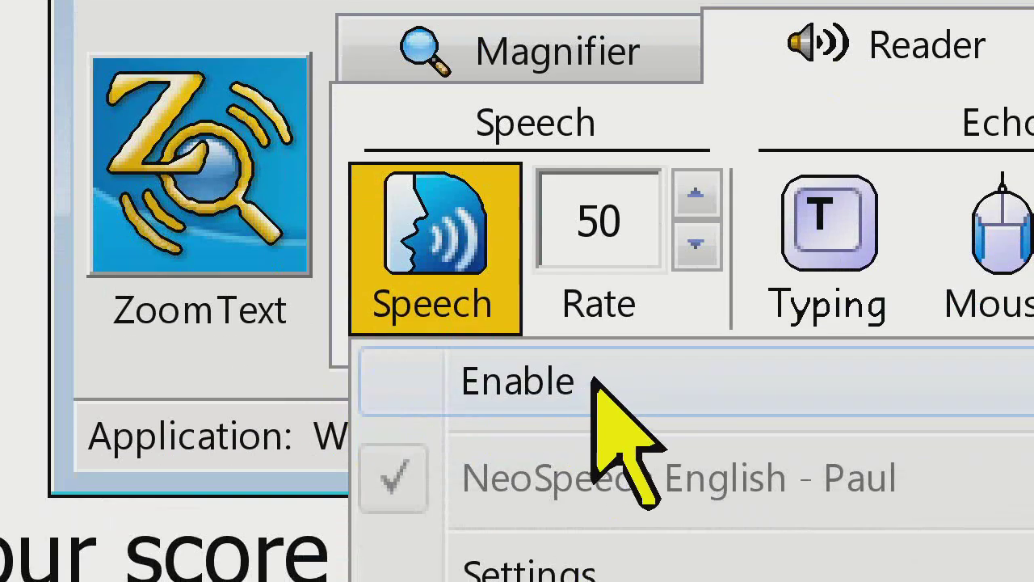
click(594, 425)
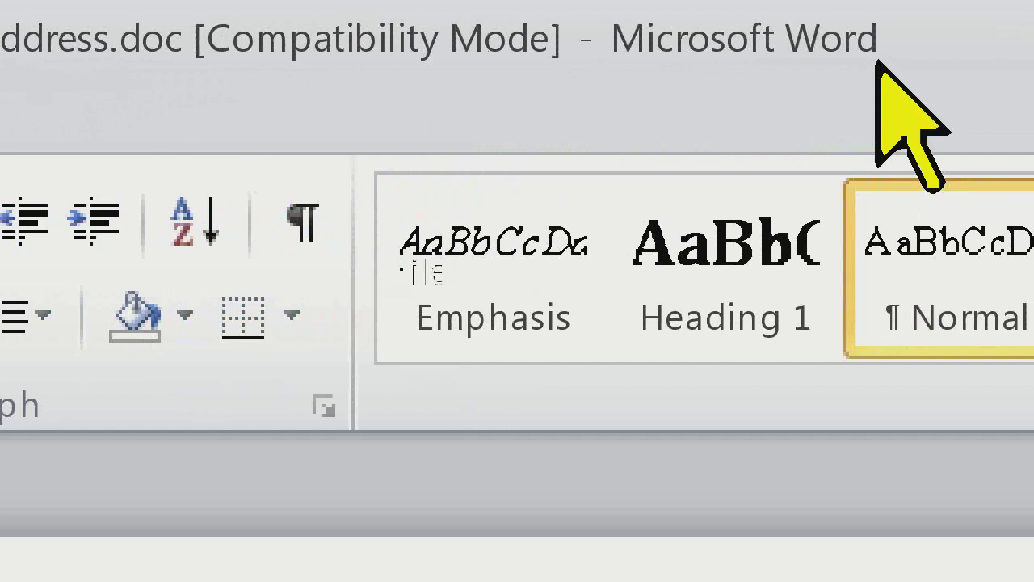
key(super)
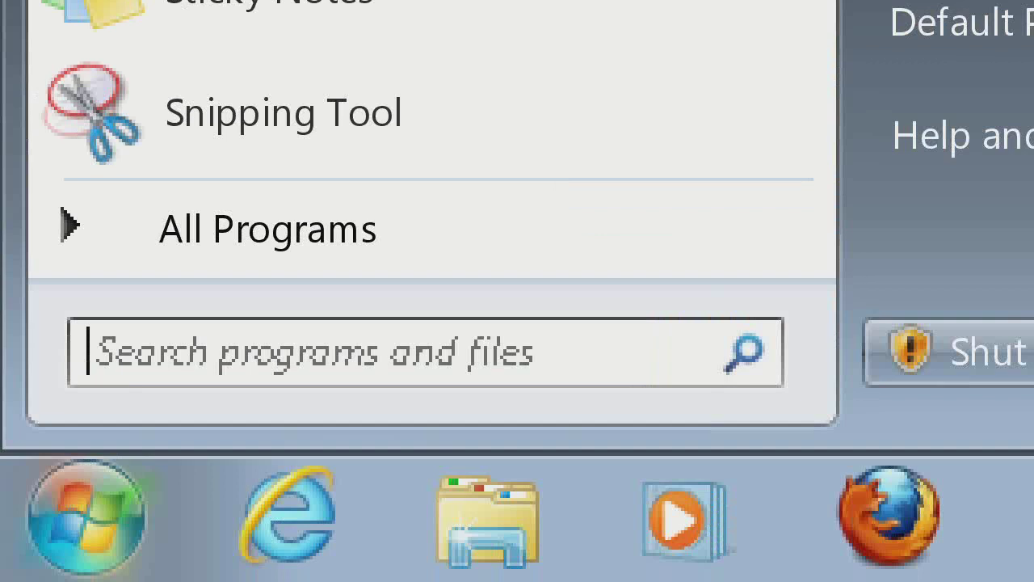
- Move the selection up through the Start menu entries from All Programs past Snipping Tool and Sticky Notes to hear them spoken
key(Up)
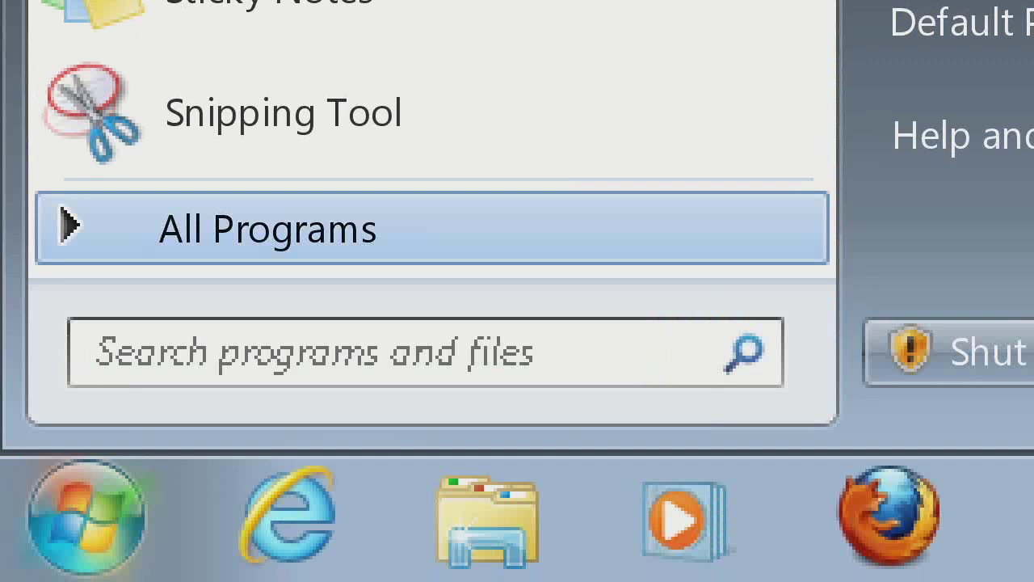
key(Up)
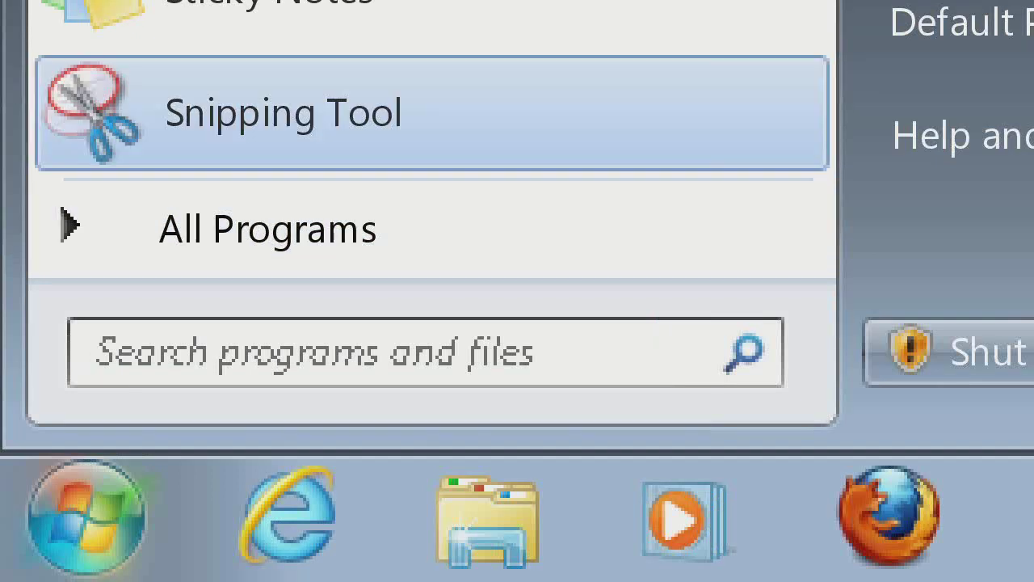
key(Up)
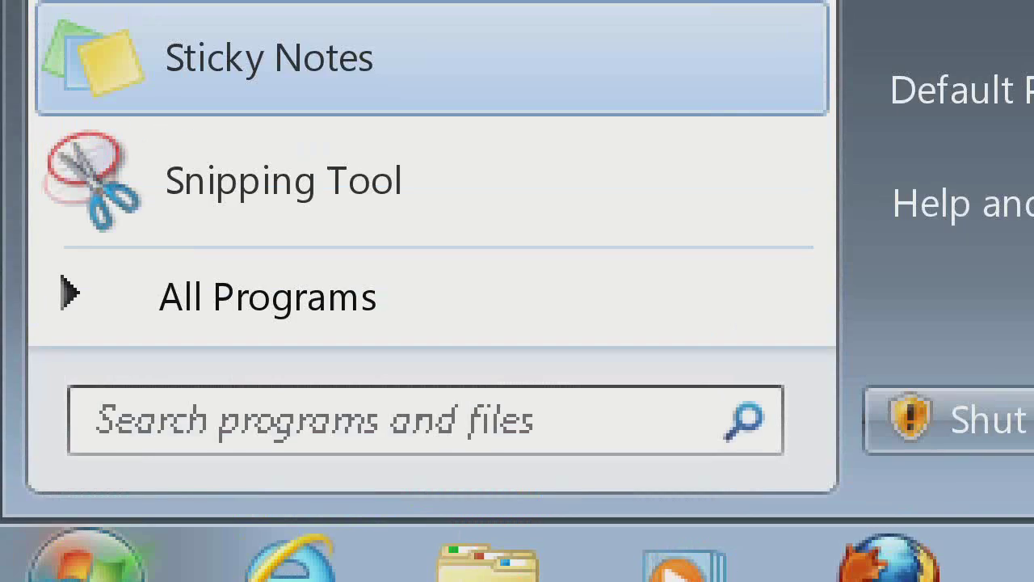
key(Up)
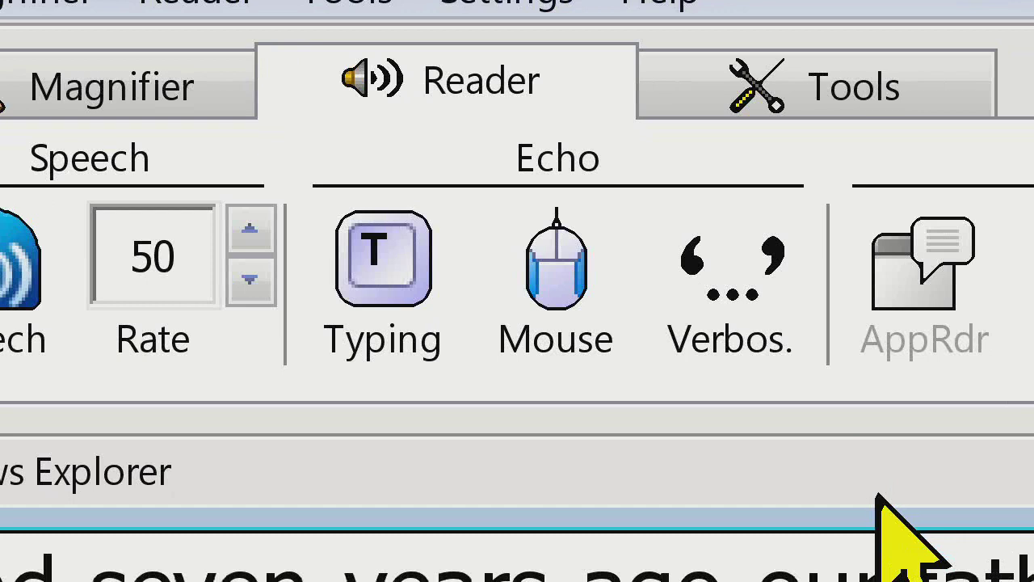
- View the typing echo options of the Reader and close them without changing the setting
click(365, 369)
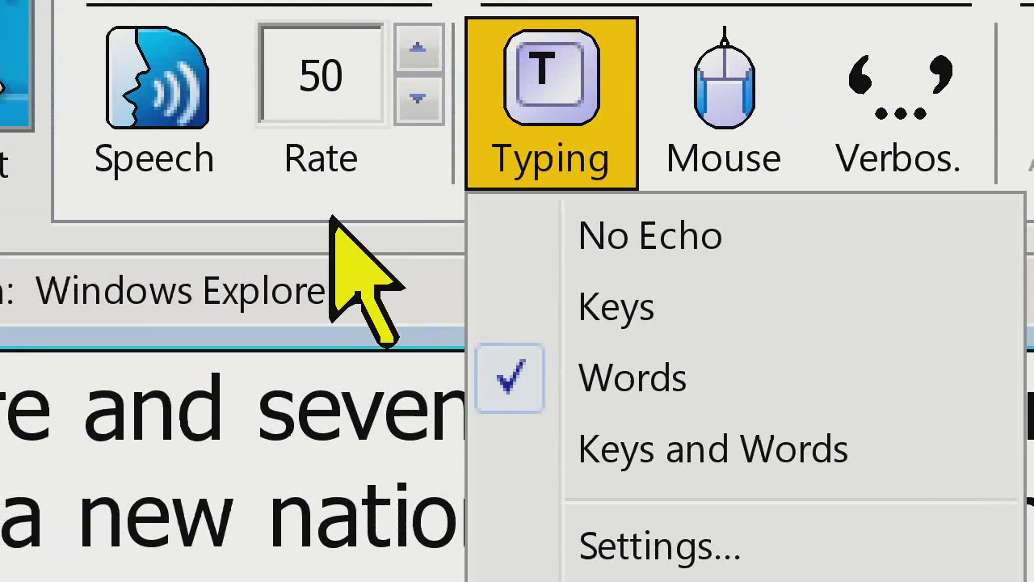
key(Escape)
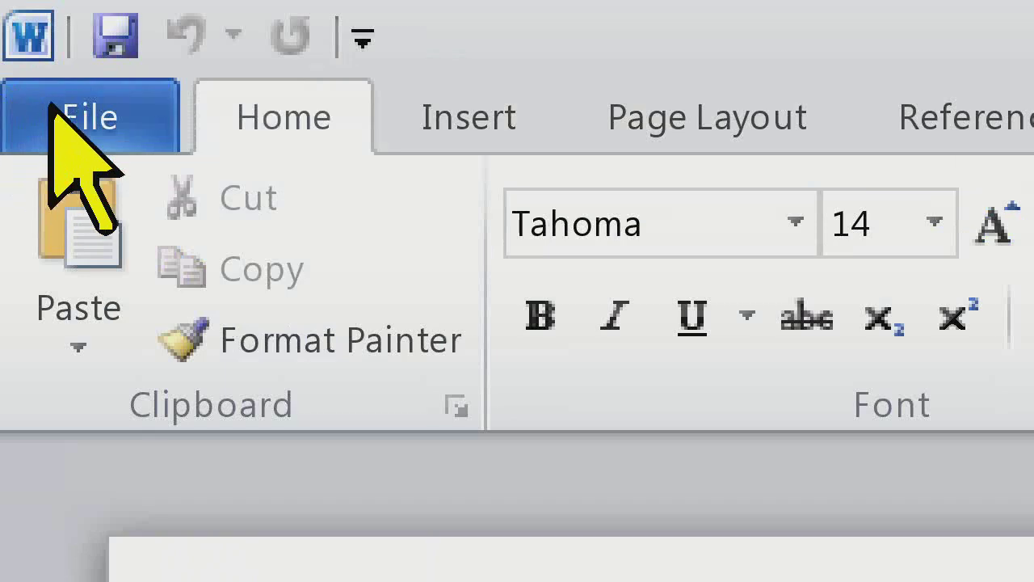
- Create a blank document in Word and enter the text "Hello and thank you for attending!" to demonstrate typing echo
click(51, 105)
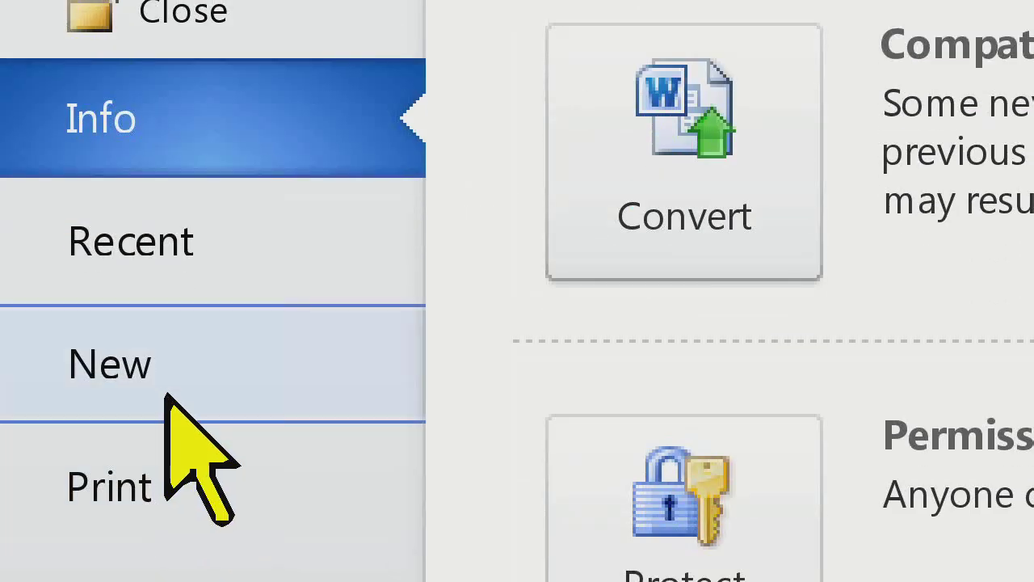
click(165, 396)
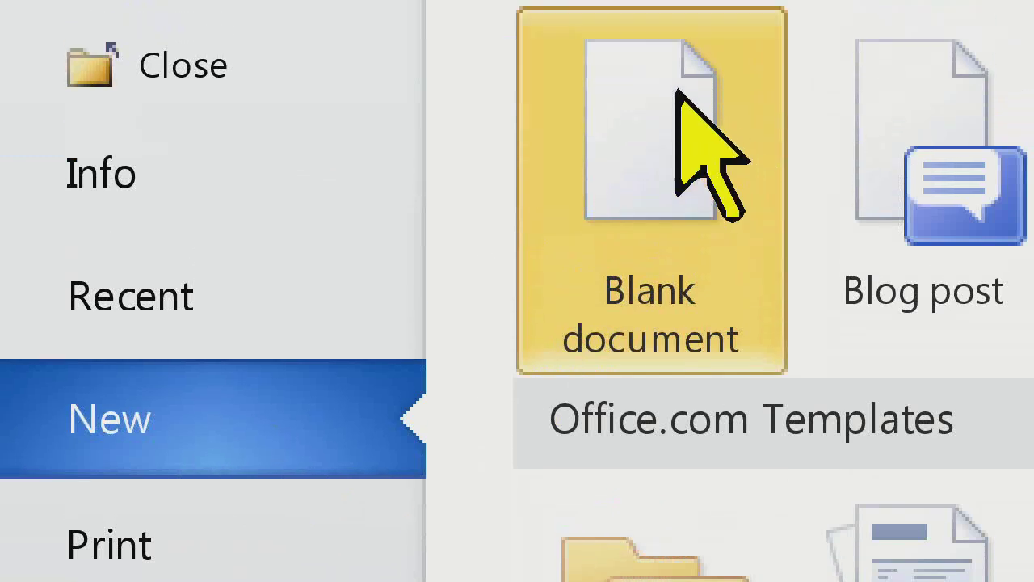
double_click(676, 92)
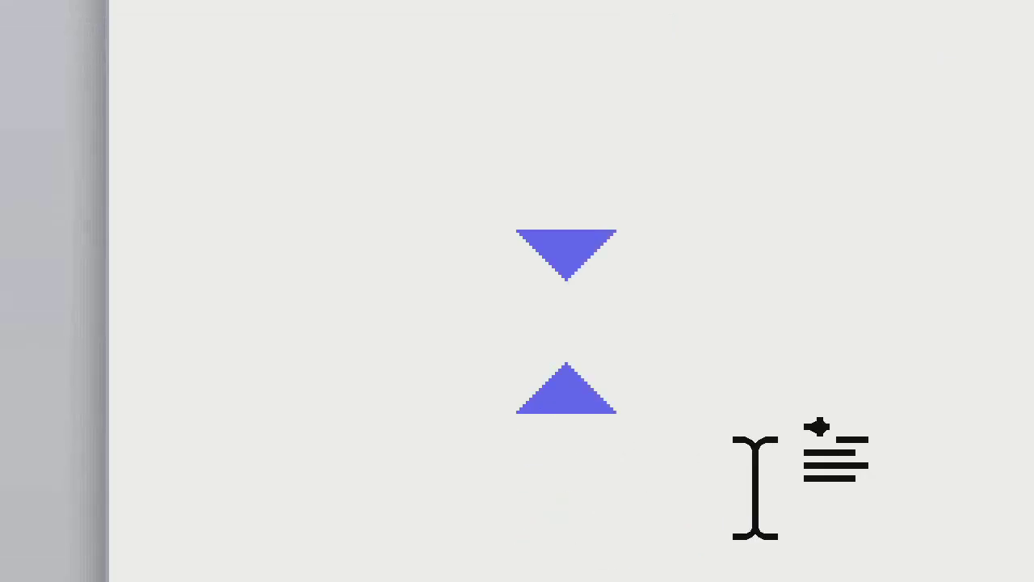
text(Hello and thank you)
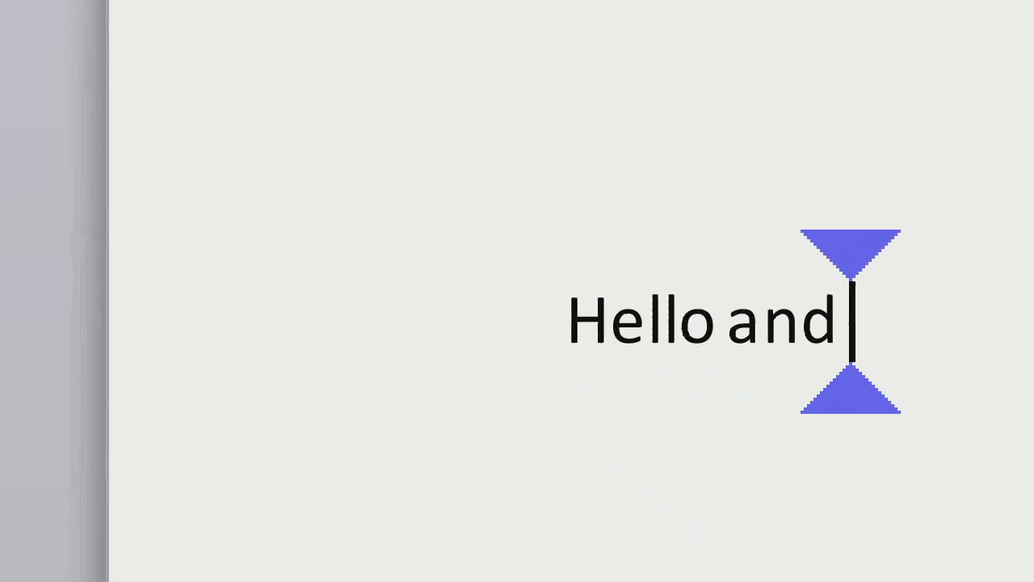
text( for attending!)
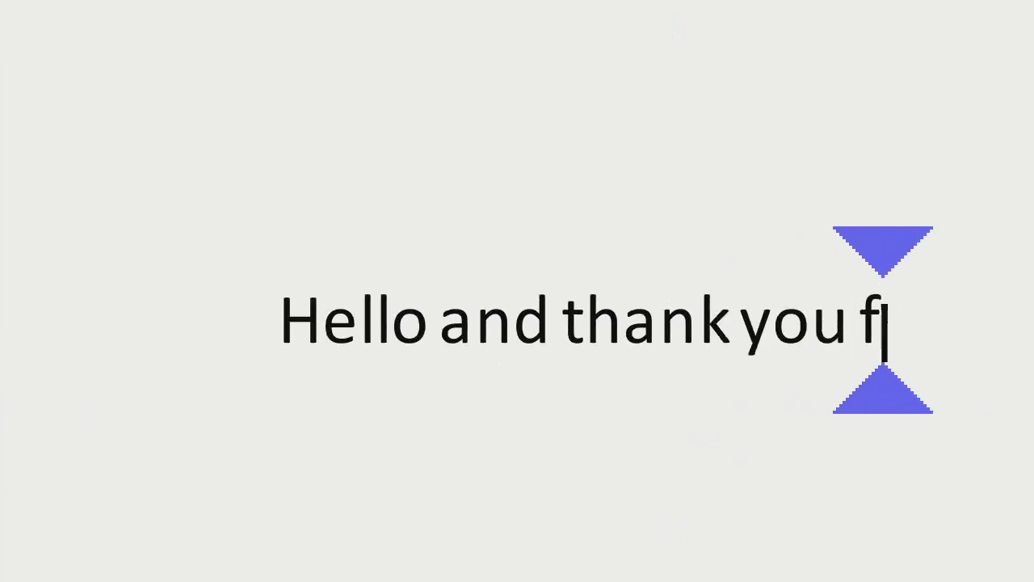